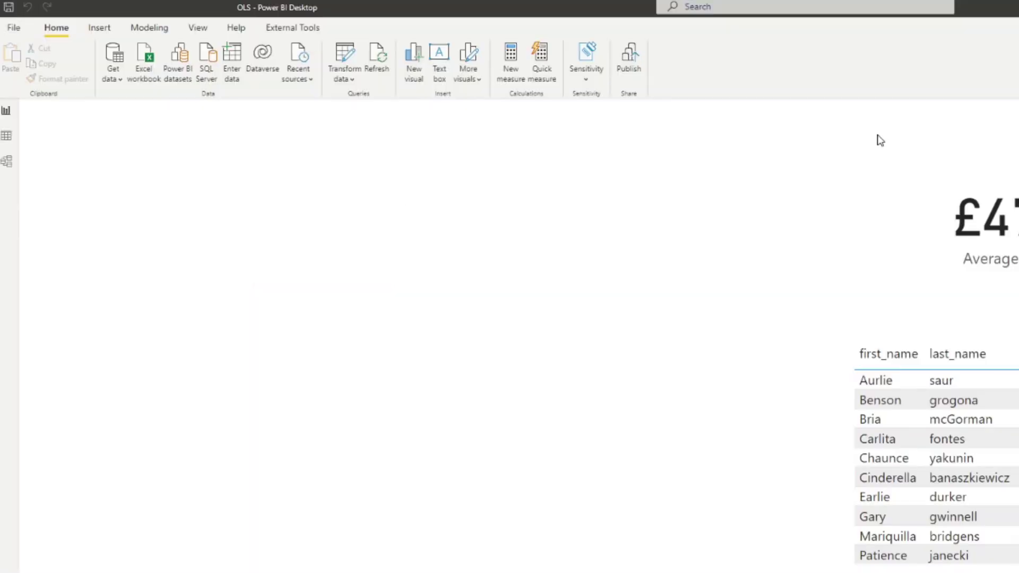
# Create a security role named Public without any table filter expression and save it.
pyautogui.click(162, 32)
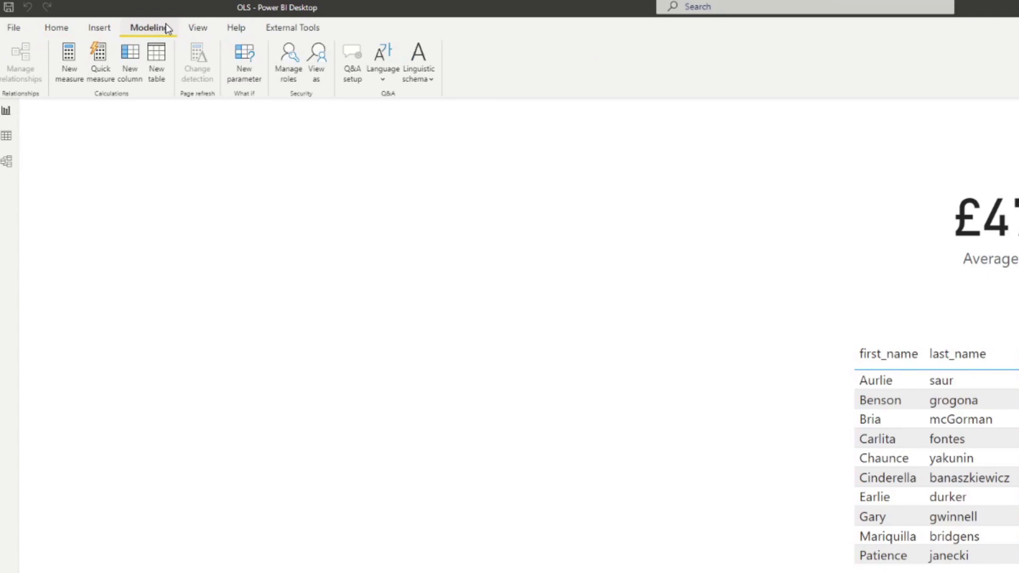
pyautogui.click(291, 66)
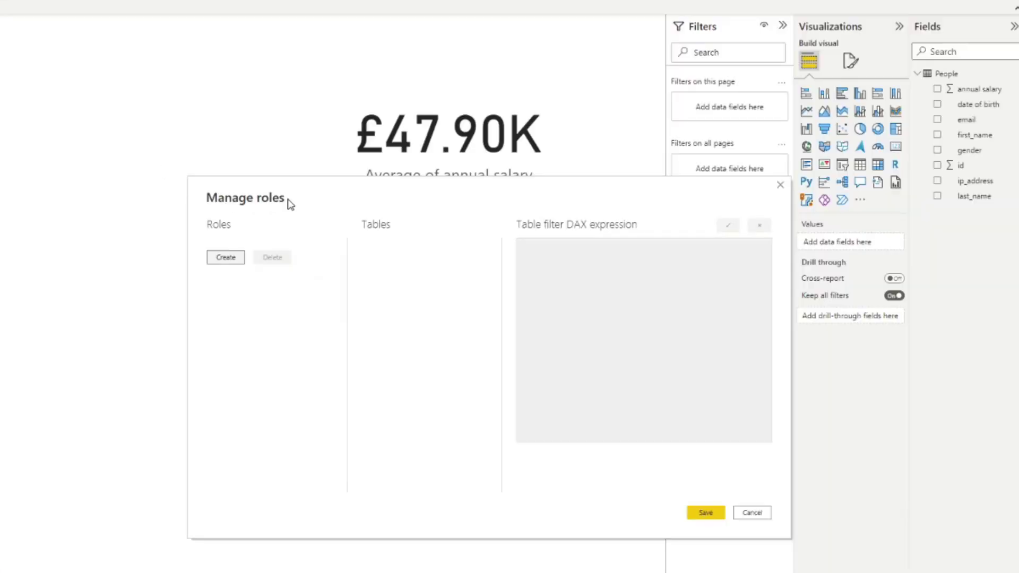
pyautogui.moveTo(890, 284); pyautogui.dragTo(951, 351)
pyautogui.moveTo(353, 269); pyautogui.dragTo(440, 170)
pyautogui.click(380, 227)
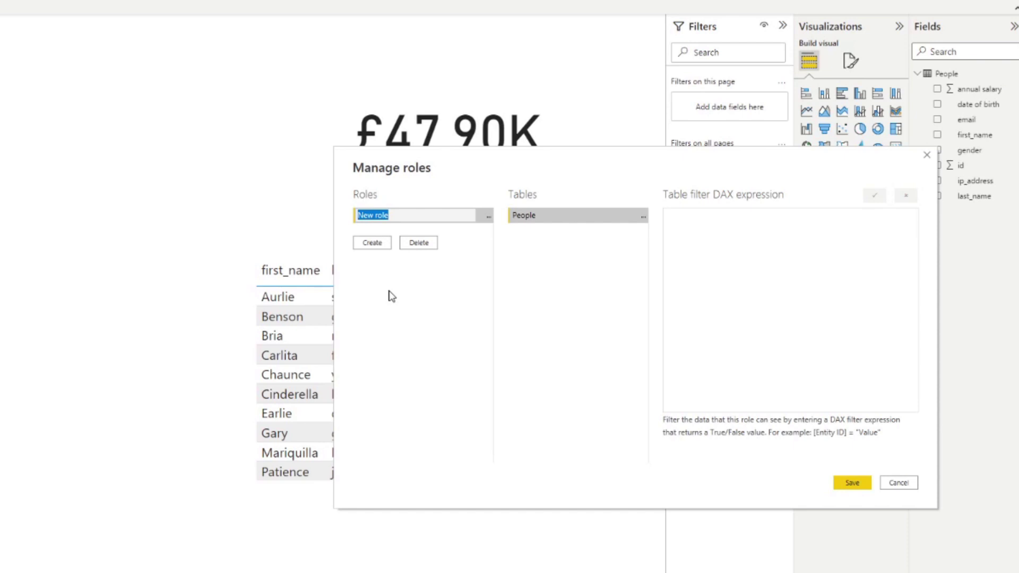
pyautogui.write('Public')
pyautogui.press('Return')
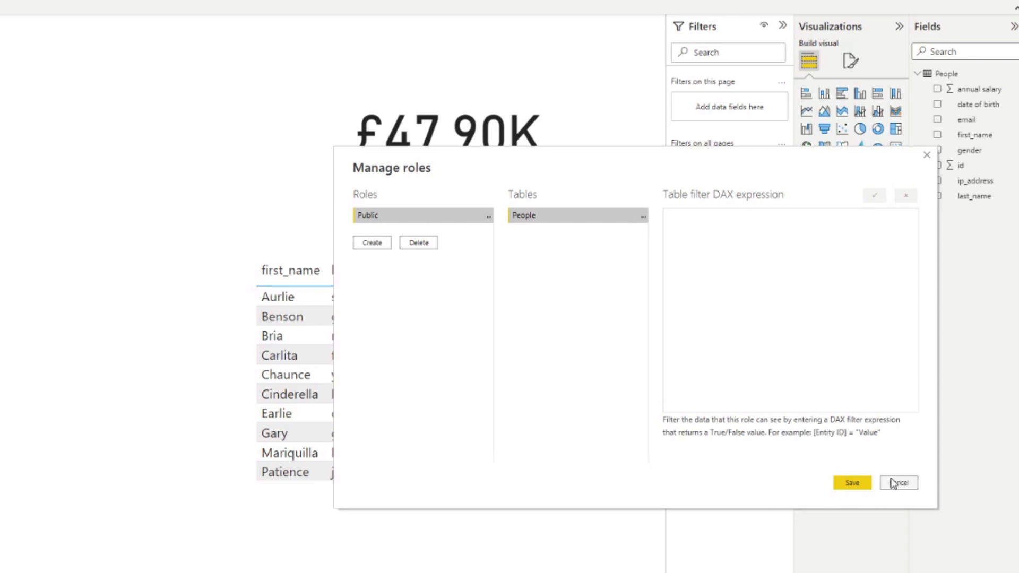
pyautogui.click(855, 484)
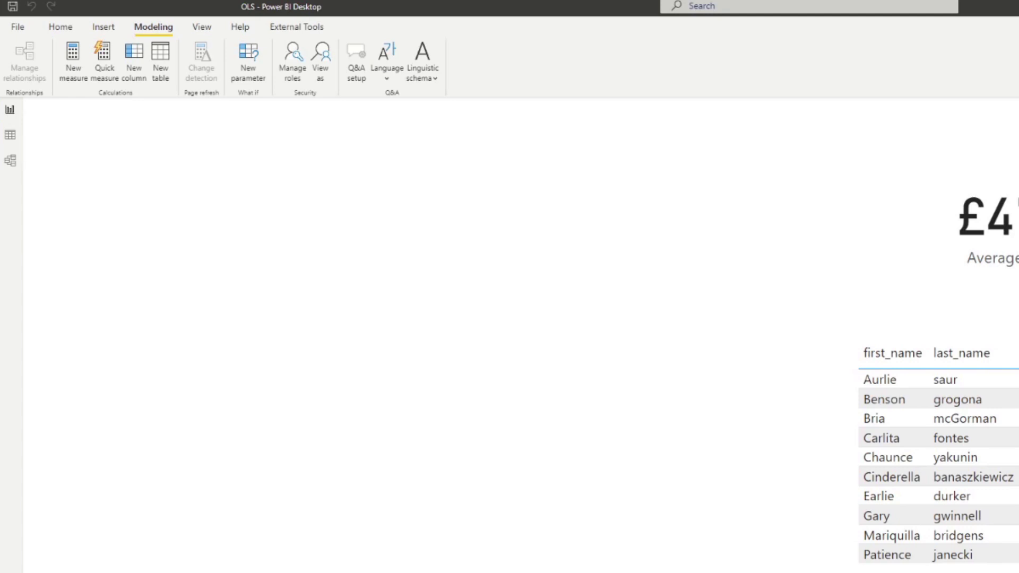
# Open the model in Tabular Editor and expand the Tables folder, the People table's columns and the Roles folder.
pyautogui.click(296, 27)
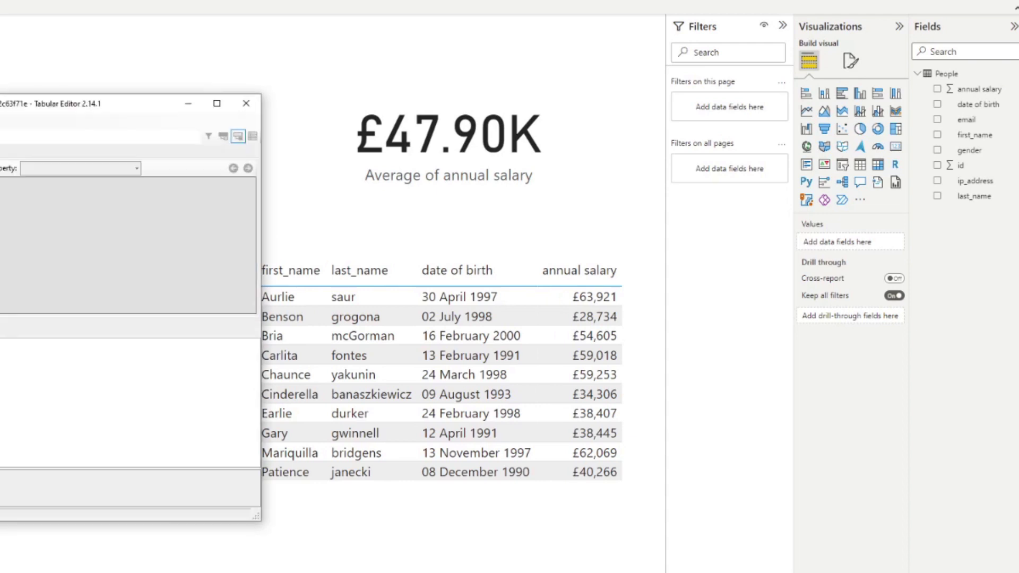
pyautogui.moveTo(133, 104); pyautogui.dragTo(491, 85)
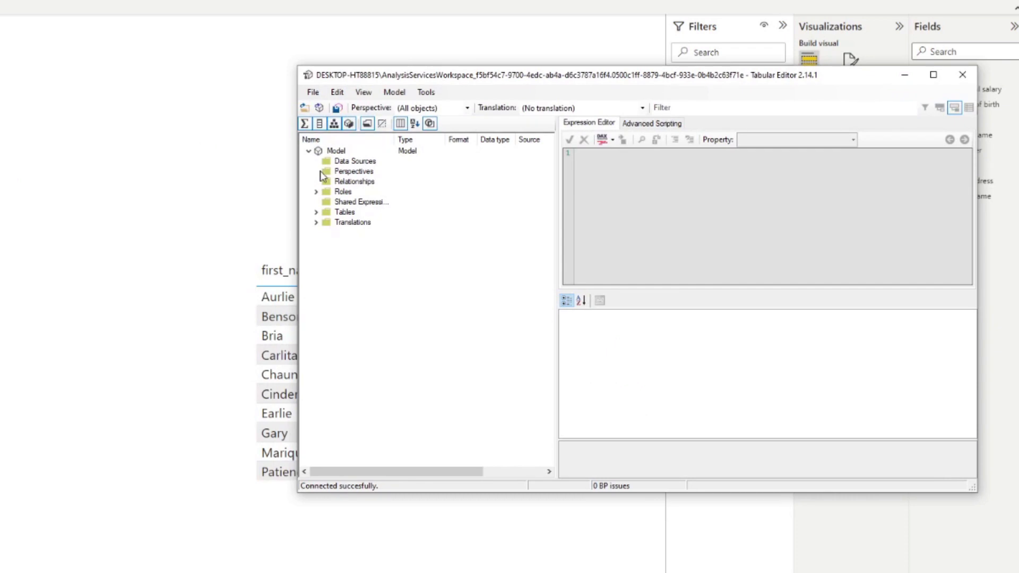
pyautogui.click(317, 212)
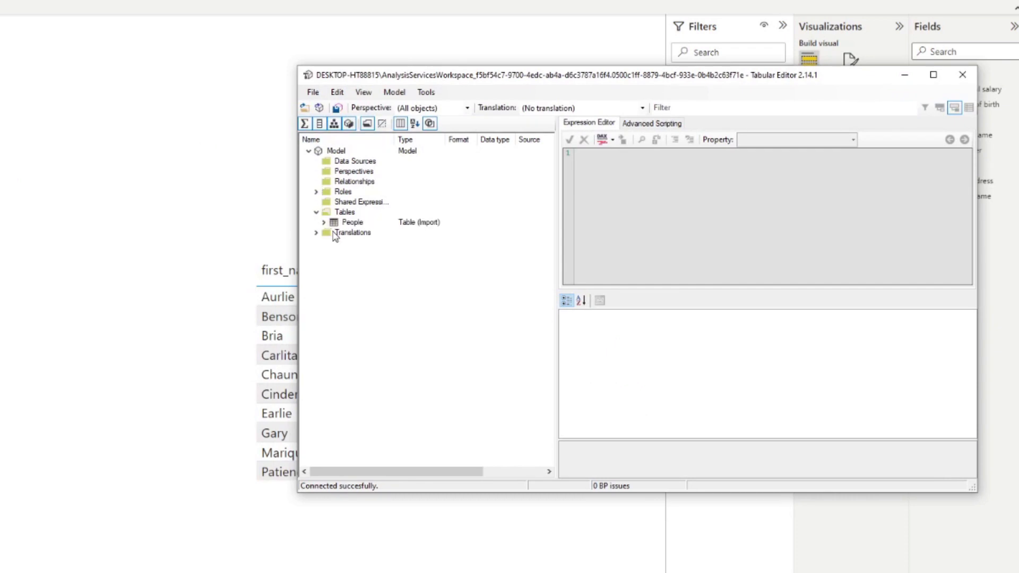
pyautogui.click(324, 224)
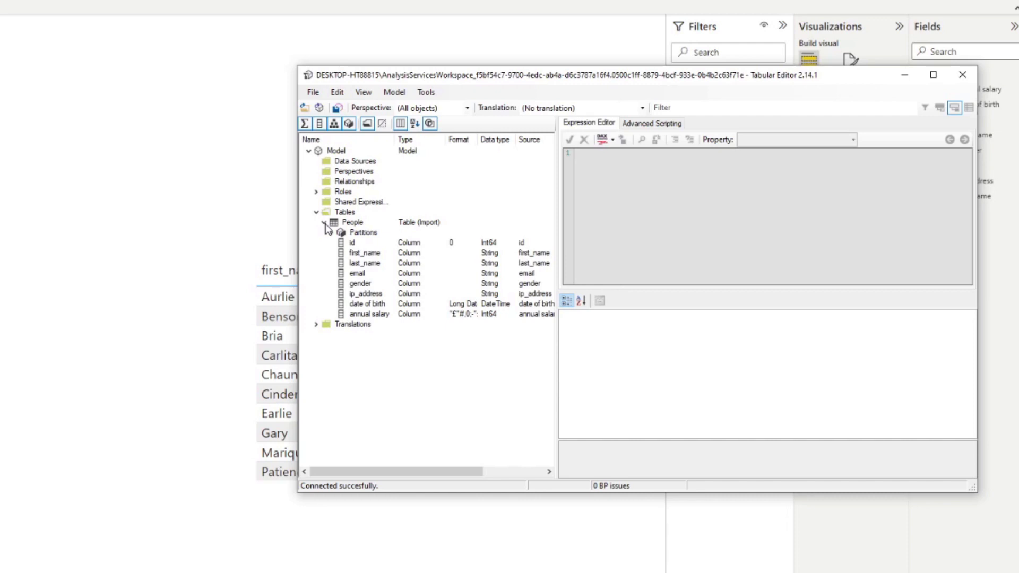
pyautogui.click(316, 192)
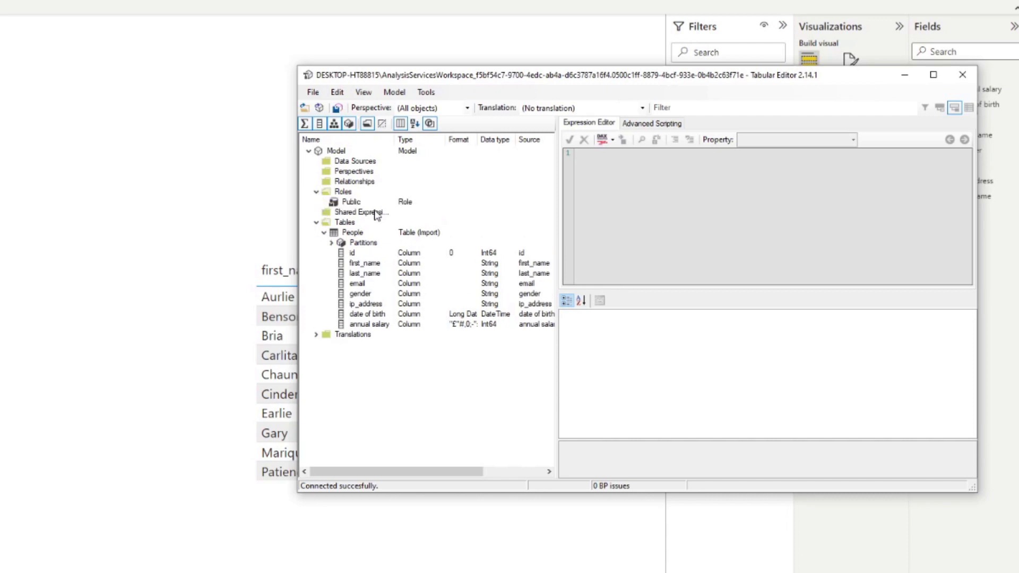
# Set the Public role's table permission for the People table to None.
pyautogui.click(346, 206)
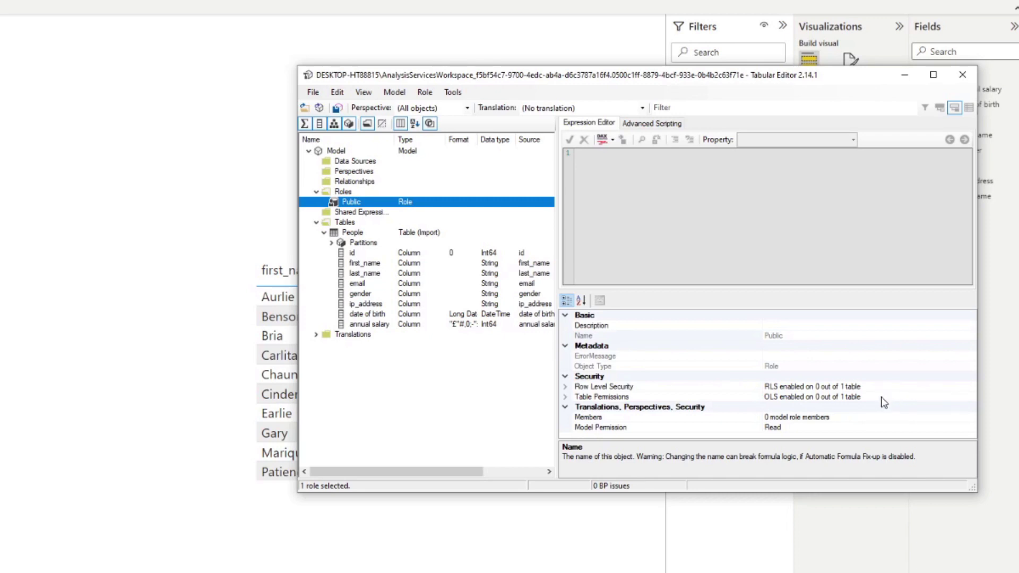
pyautogui.click(566, 399)
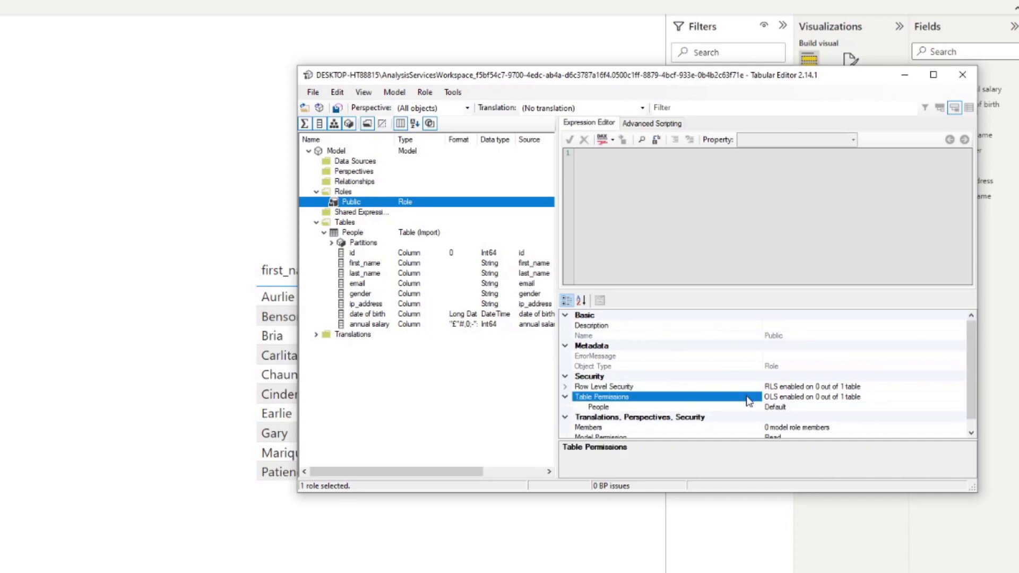
pyautogui.scroll(-1, 872, 401)
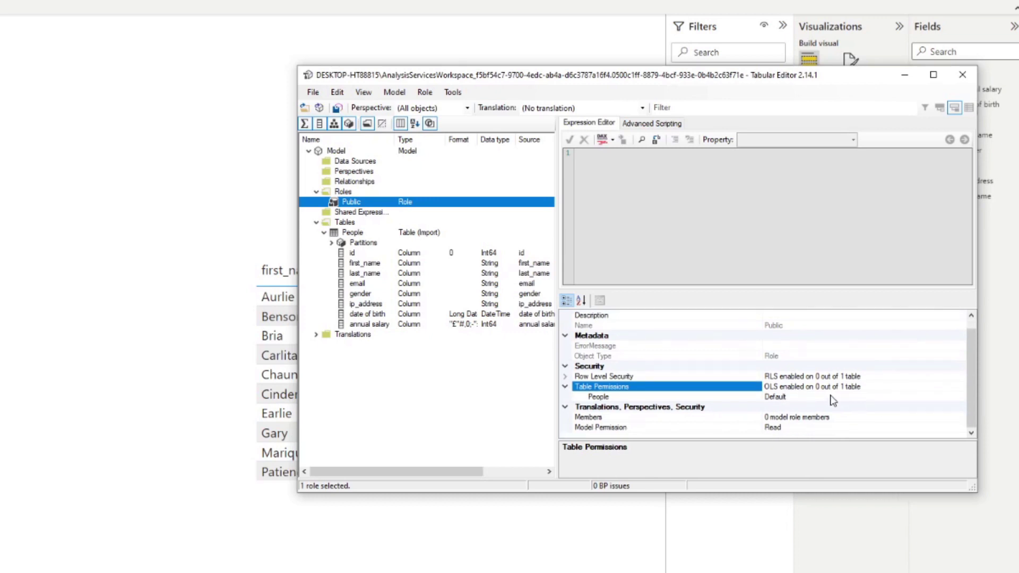
pyautogui.click(832, 398)
pyautogui.click(960, 397)
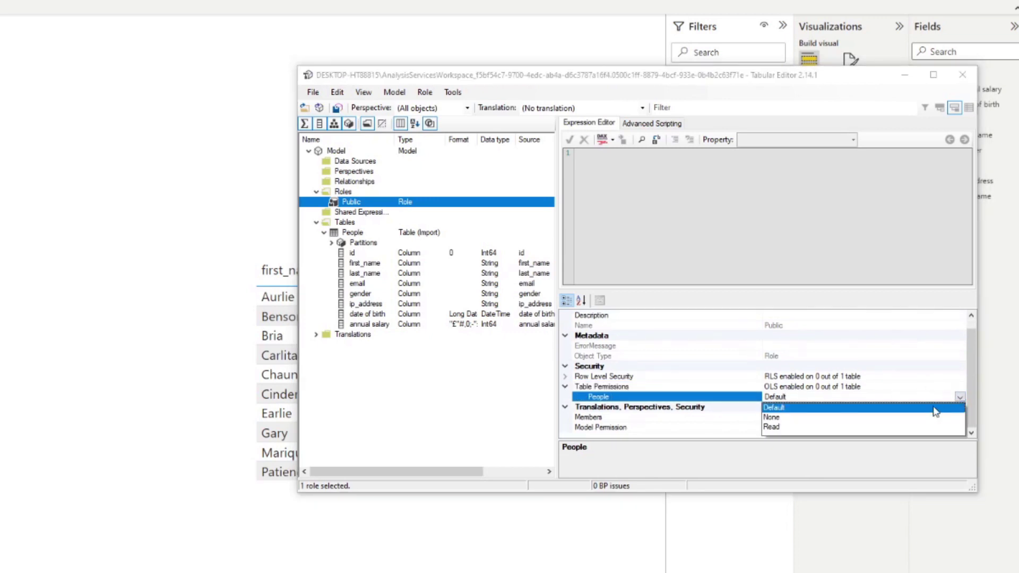
pyautogui.click(907, 417)
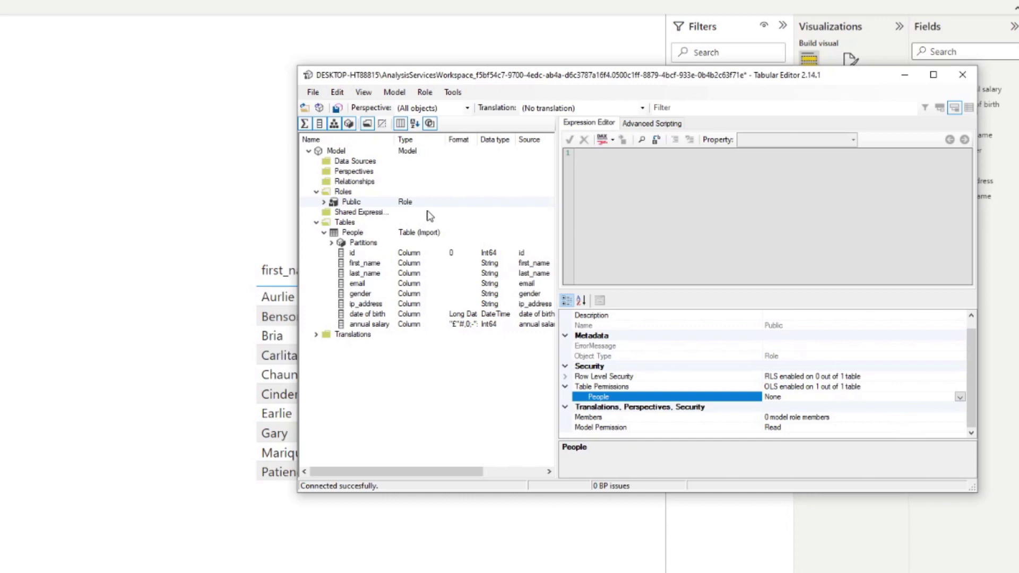
# Save the changes back to the connected model and close Tabular Editor.
pyautogui.click(313, 93)
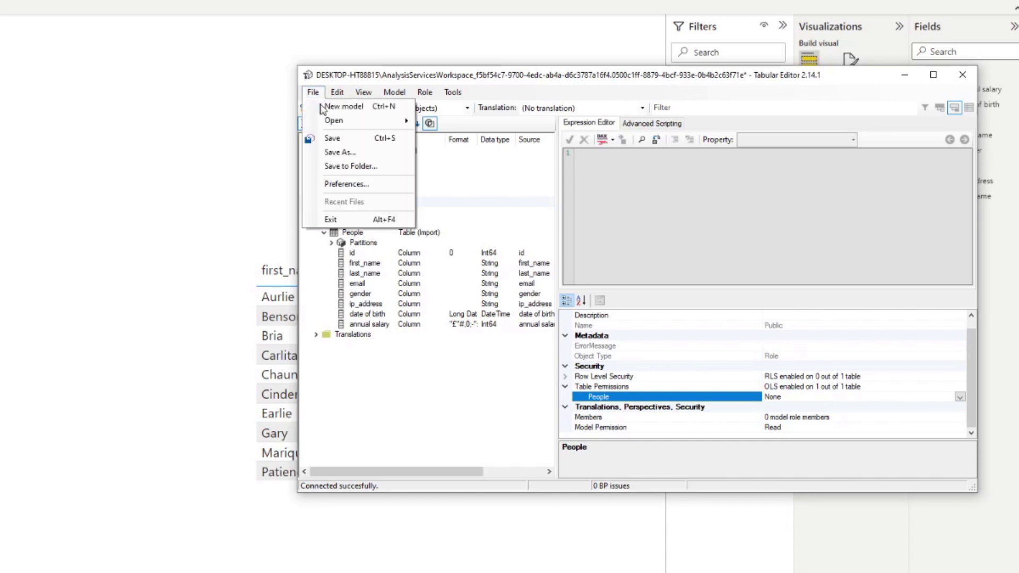
pyautogui.click(329, 137)
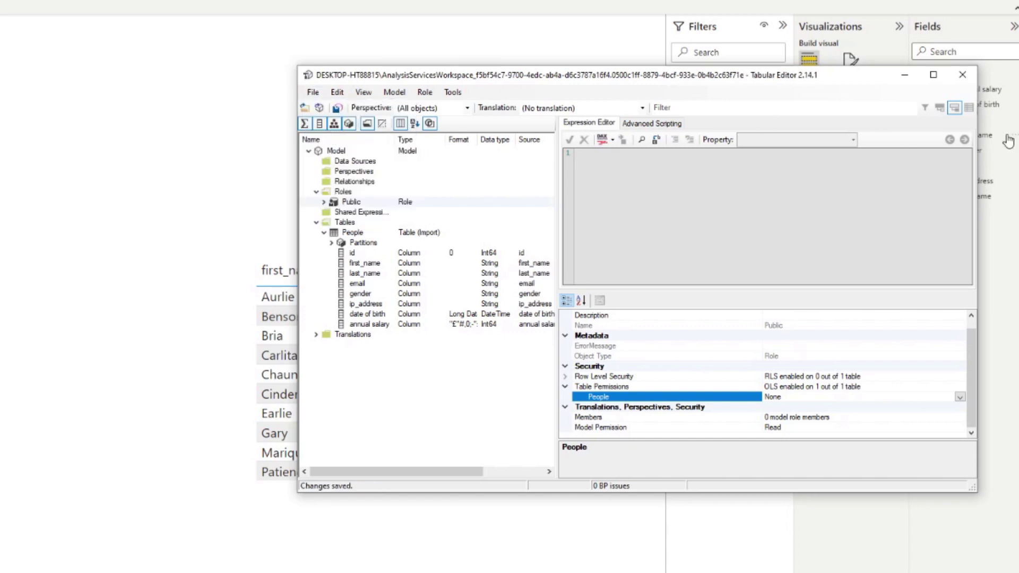
pyautogui.click(962, 75)
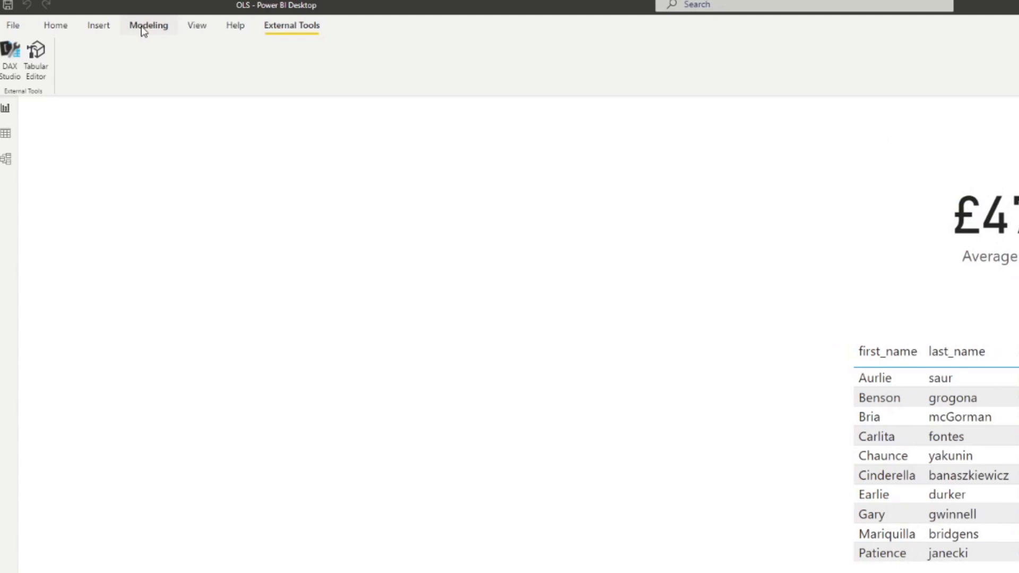
# View the report as the Public role.
pyautogui.click(146, 26)
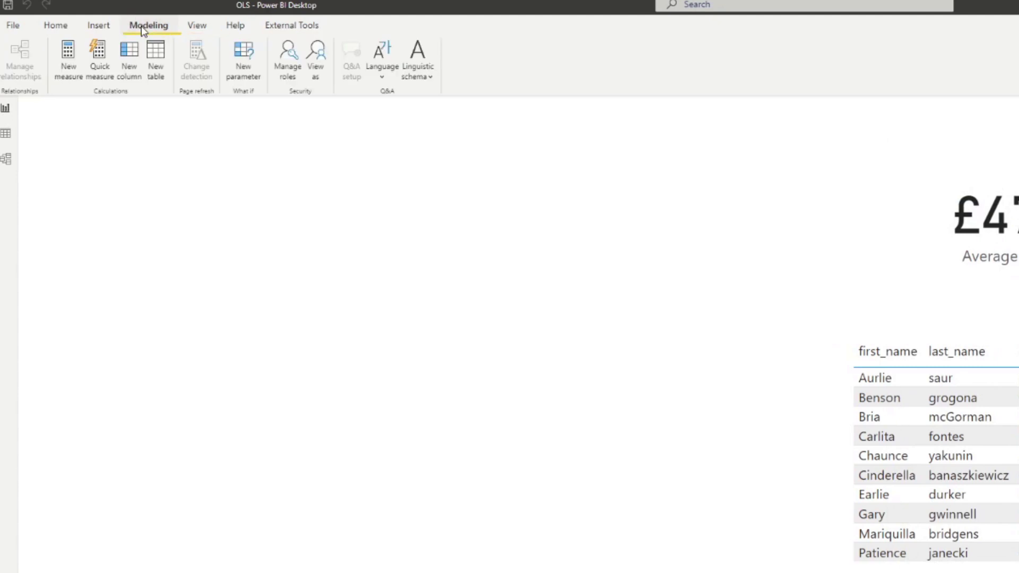
pyautogui.click(324, 64)
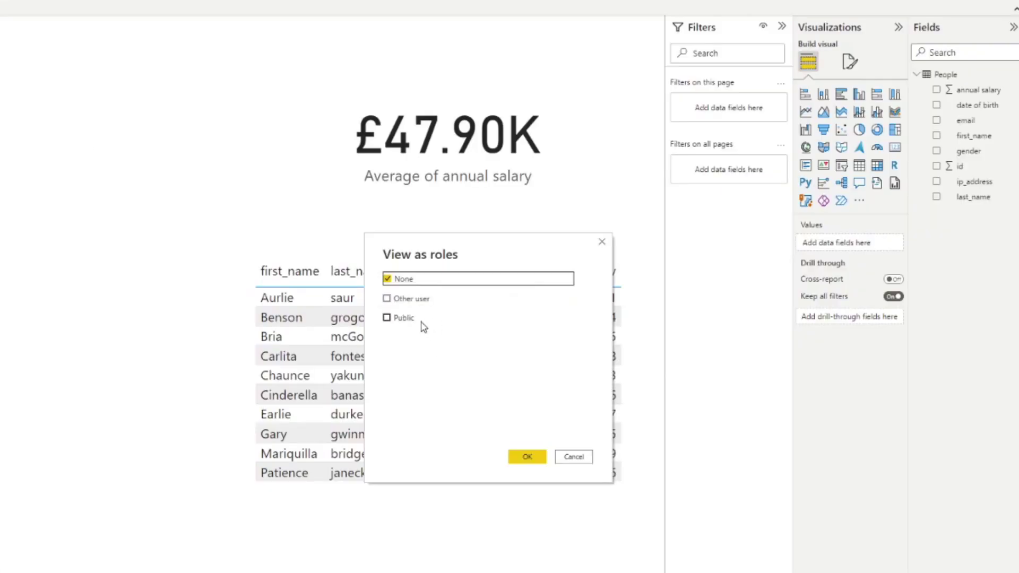
pyautogui.click(410, 320)
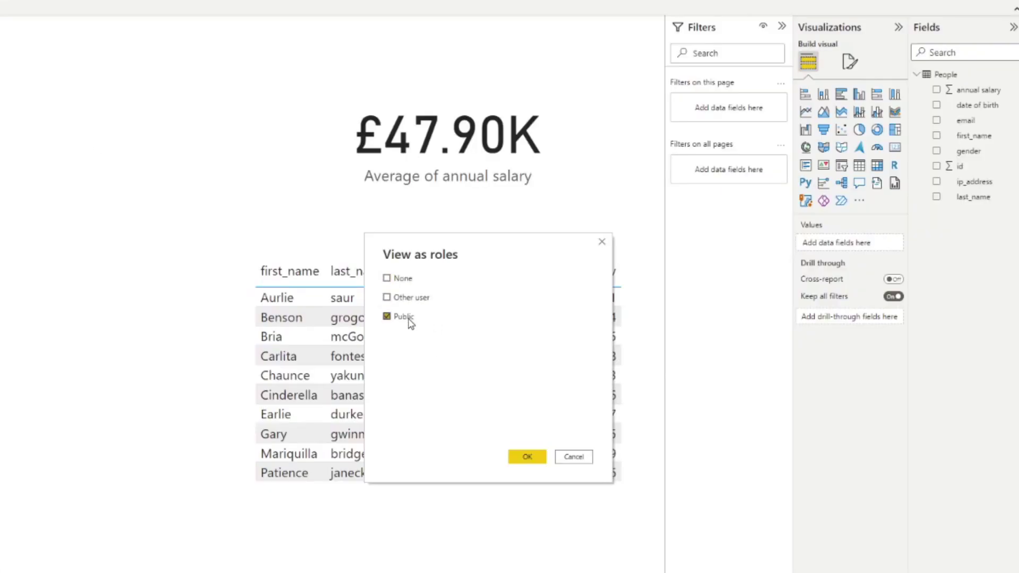
pyautogui.click(527, 457)
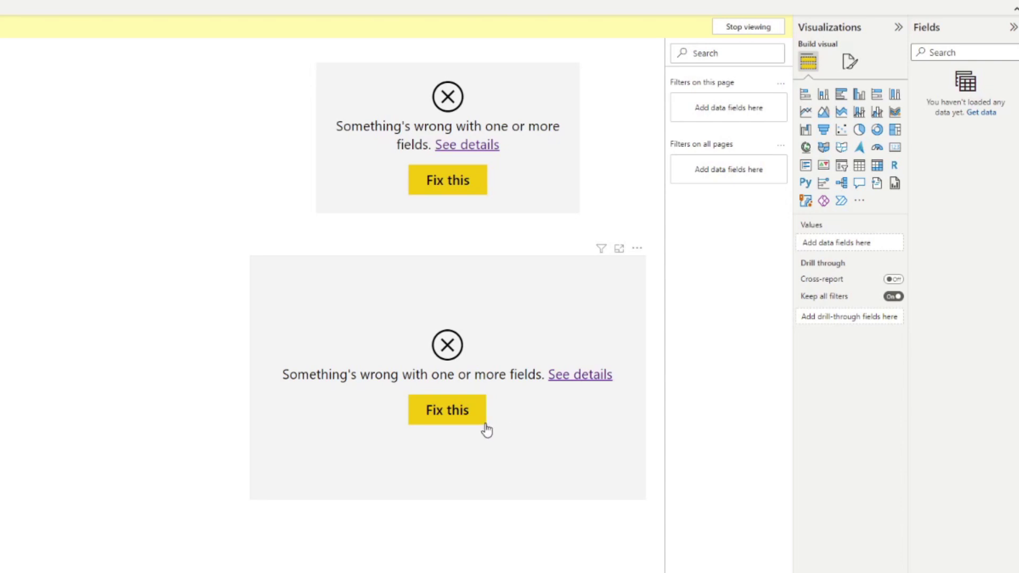
# Apply the offered field fix to the table and card visuals, and stop viewing the report as the role.
pyautogui.click(469, 422)
pyautogui.click(459, 195)
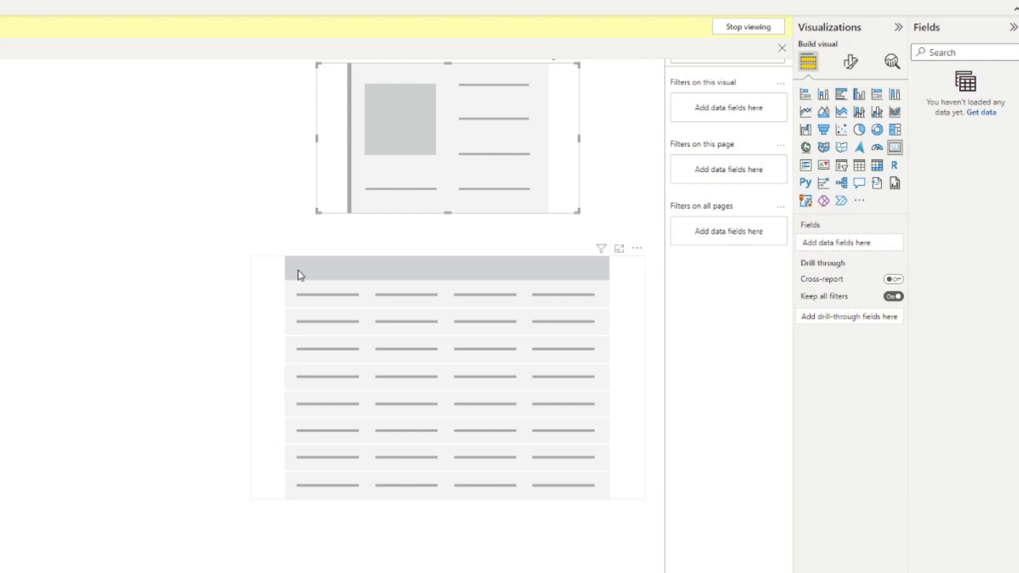
pyautogui.click(730, 32)
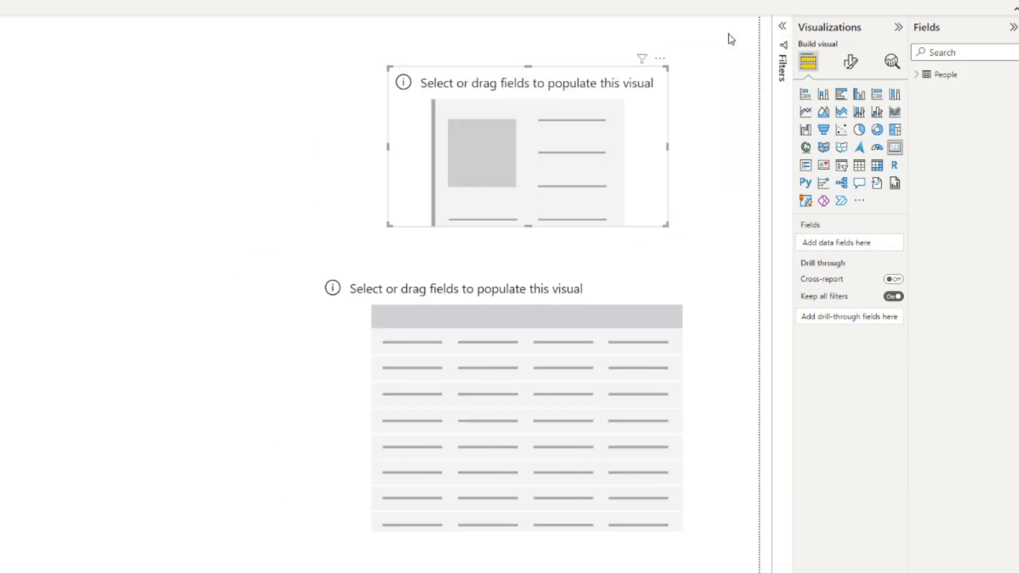
# Add the annual salary field from People to the empty card and summarize it as an average.
pyautogui.click(917, 75)
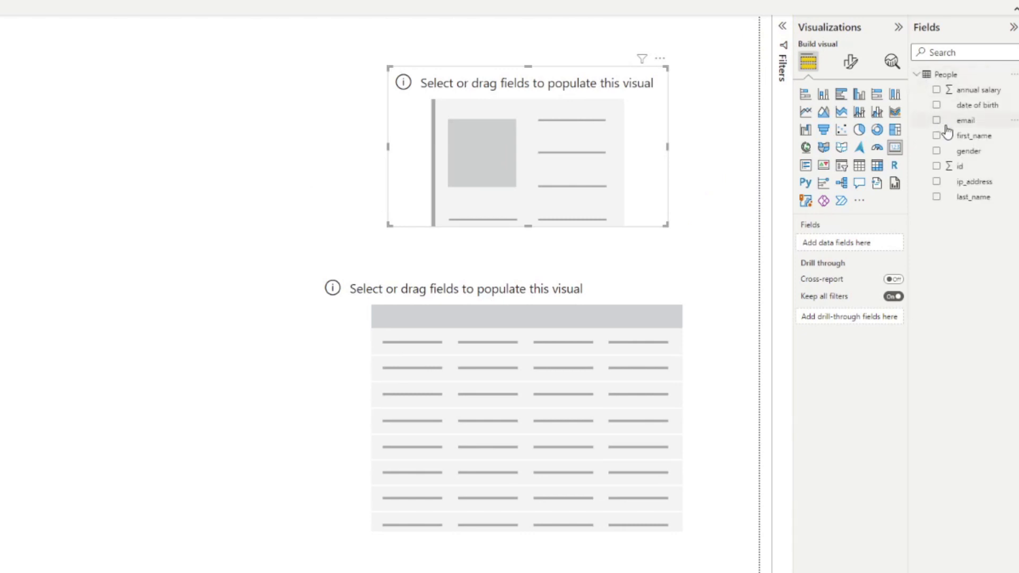
pyautogui.moveTo(978, 93); pyautogui.dragTo(573, 164)
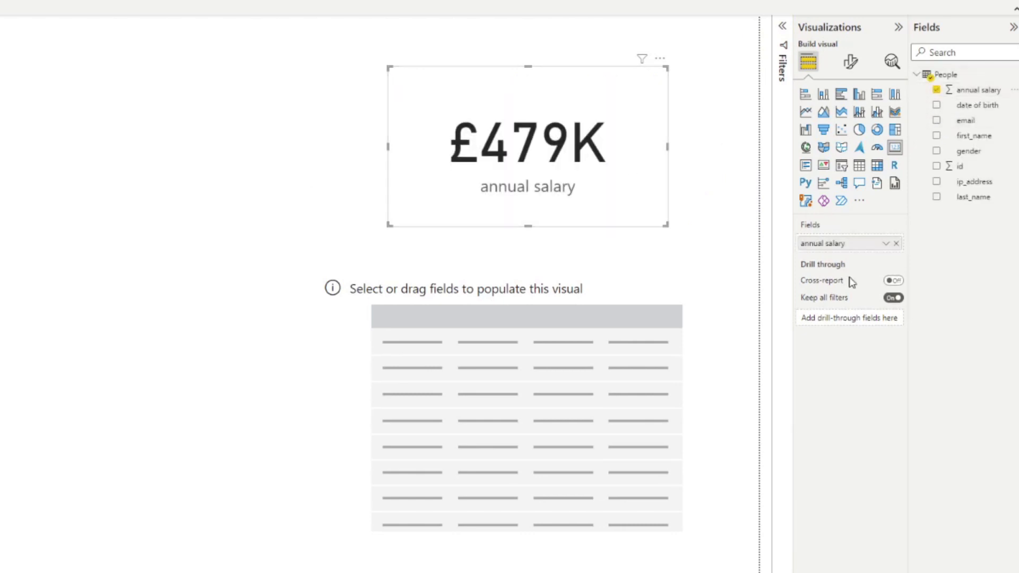
pyautogui.click(885, 243)
pyautogui.click(925, 293)
# Populate the empty table visual with first_name, last_name, date of birth and annual salary.
pyautogui.click(498, 377)
pyautogui.click(972, 136)
pyautogui.click(963, 202)
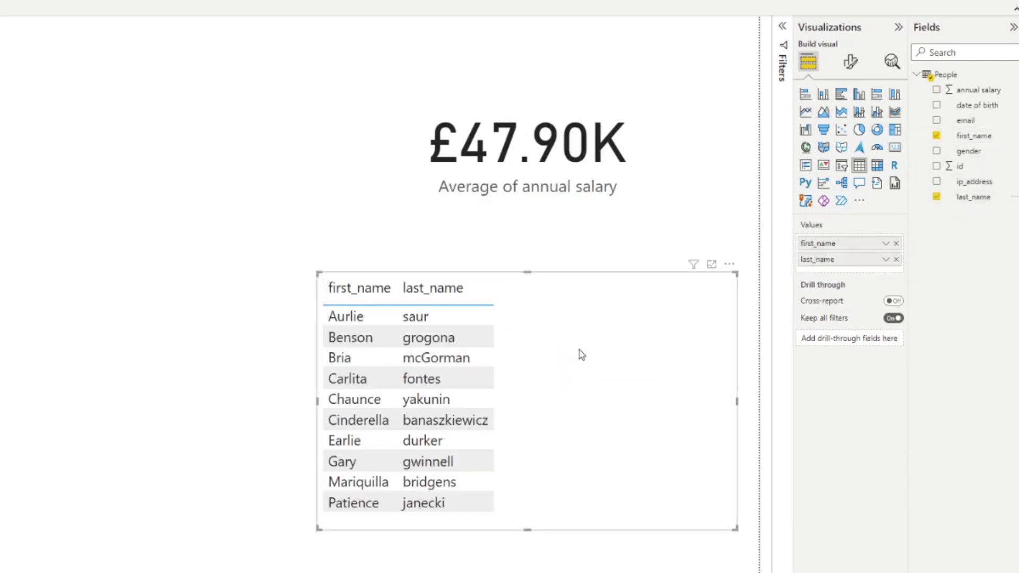
pyautogui.moveTo(969, 106); pyautogui.dragTo(683, 380)
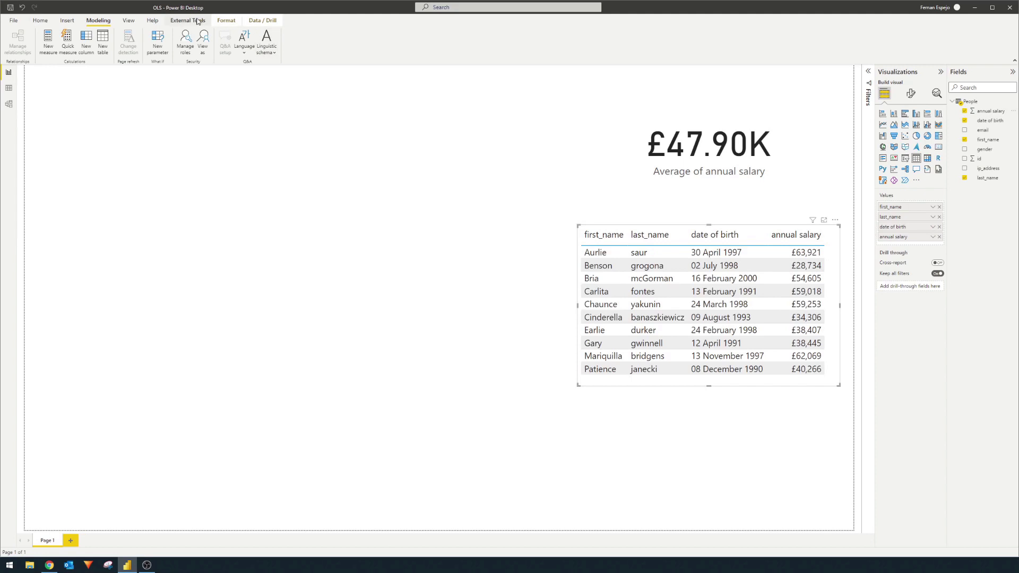
# Reopen the model in Tabular Editor and expand the Roles folder.
pyautogui.click(188, 20)
pyautogui.click(27, 43)
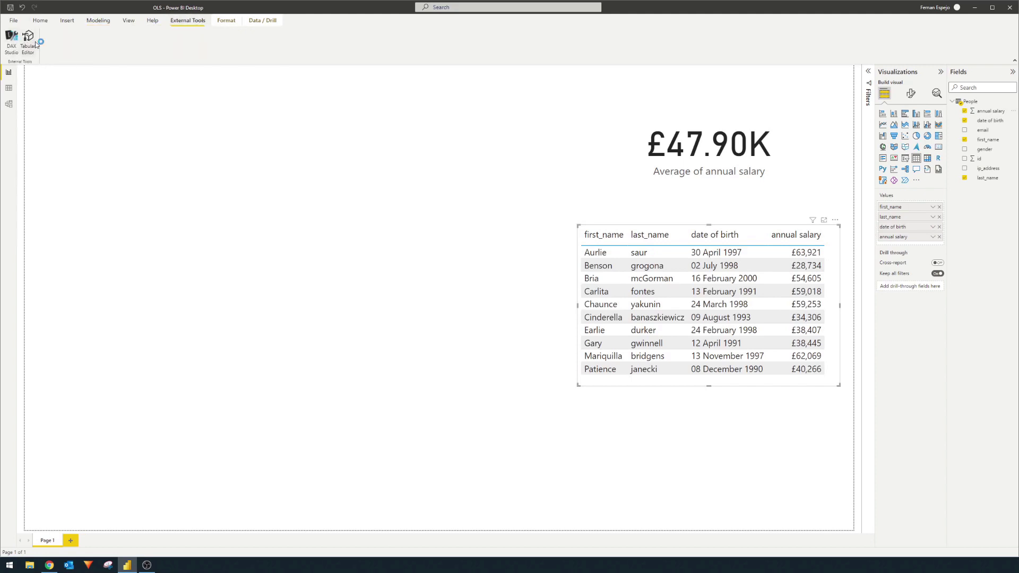
pyautogui.moveTo(144, 19); pyautogui.dragTo(695, 95)
pyautogui.click(596, 159)
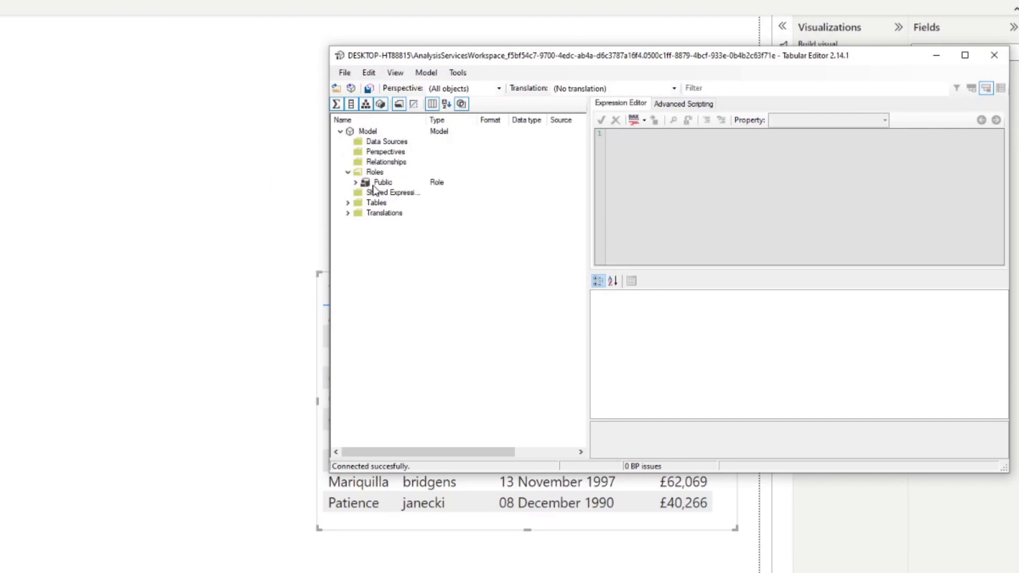
# Set the Public role's table permission for the People table to Default.
pyautogui.click(381, 183)
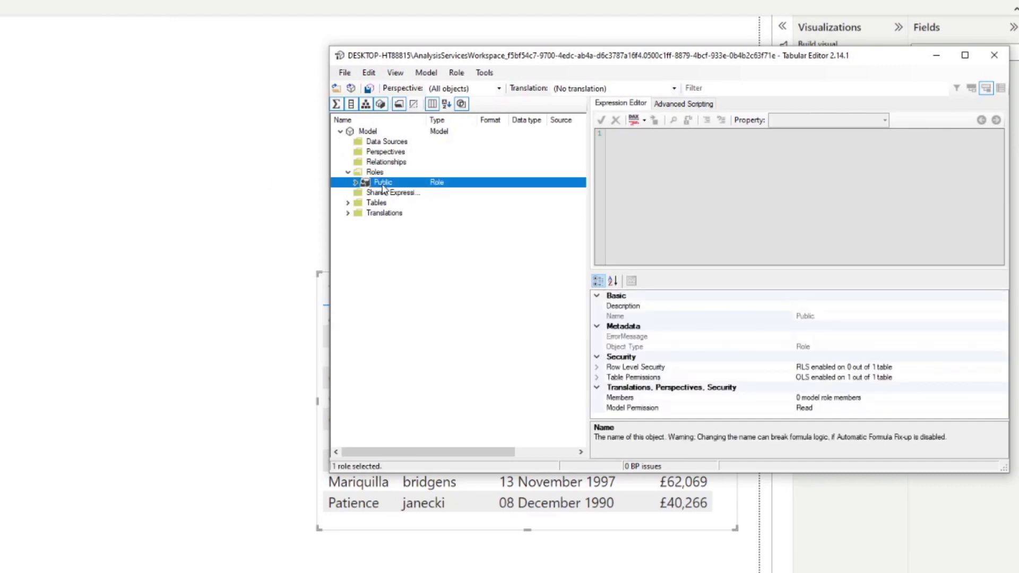
pyautogui.click(597, 377)
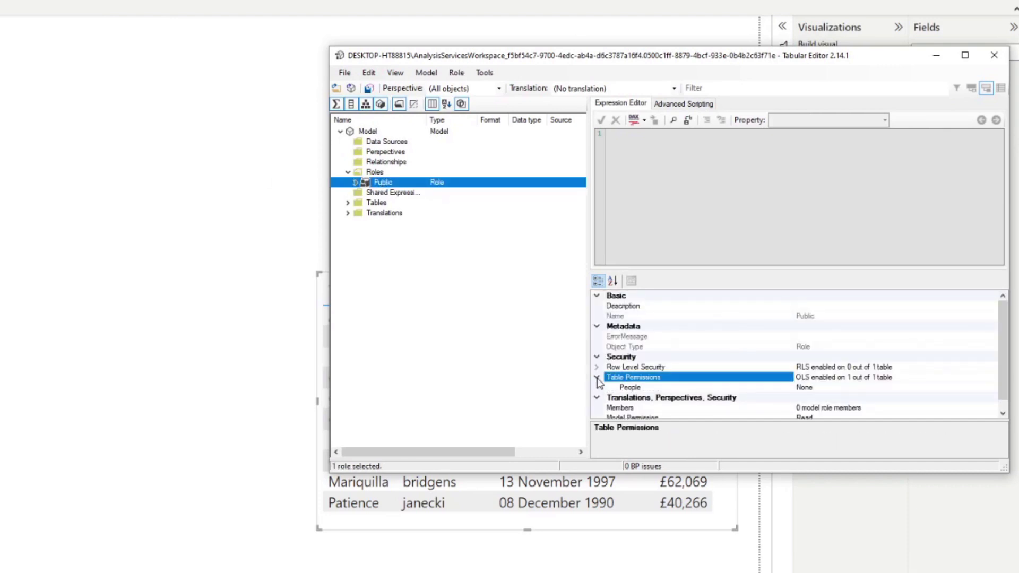
pyautogui.click(849, 398)
pyautogui.click(836, 387)
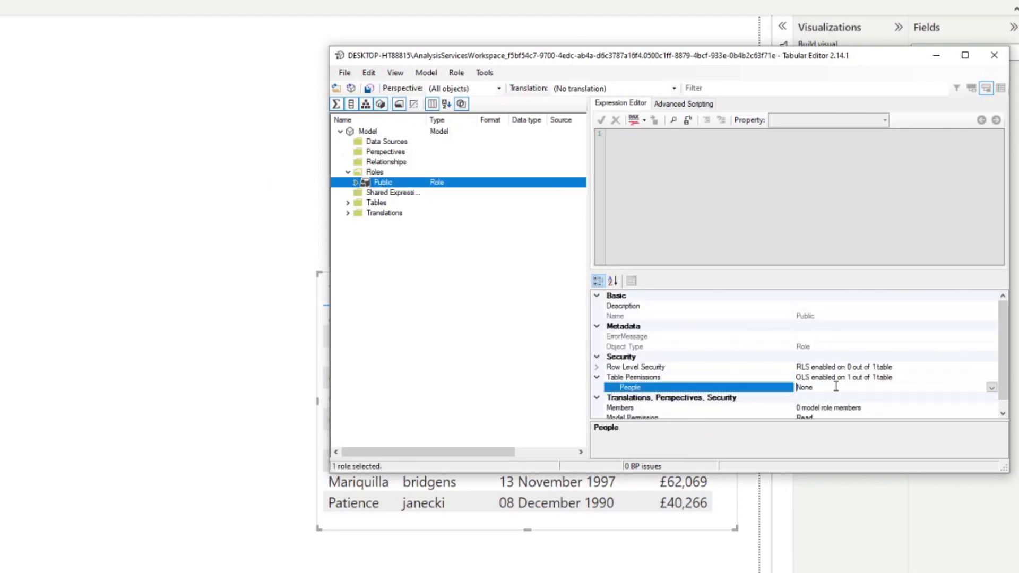
pyautogui.click(990, 388)
pyautogui.click(937, 402)
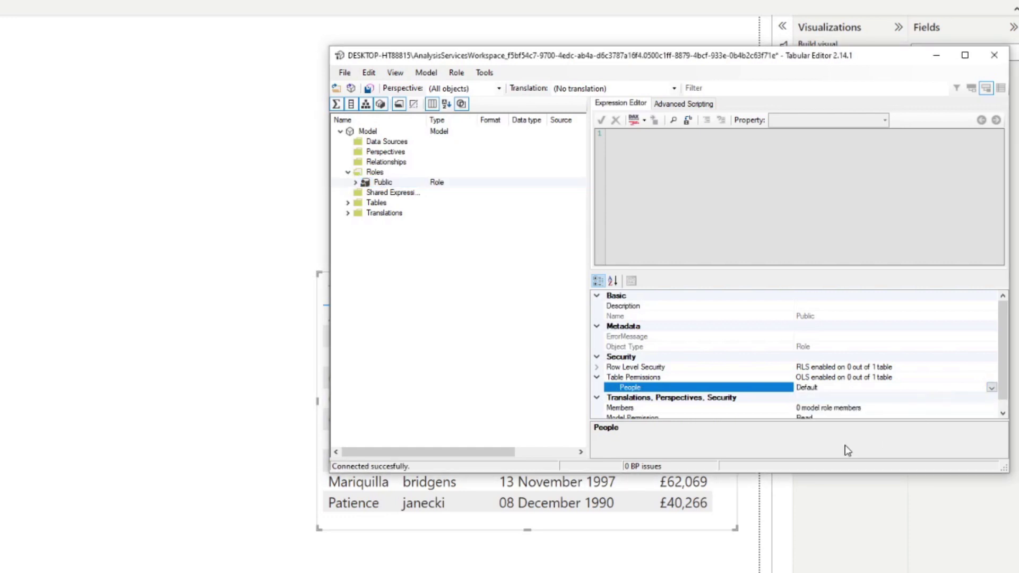
# Expand the People table in the model tree and select its annual salary column.
pyautogui.click(347, 203)
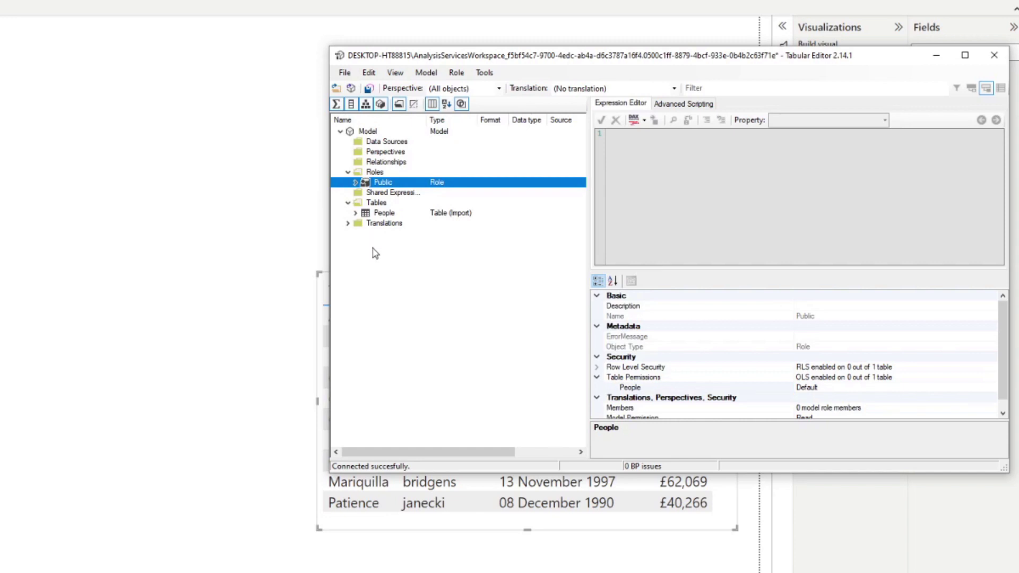
pyautogui.click(384, 213)
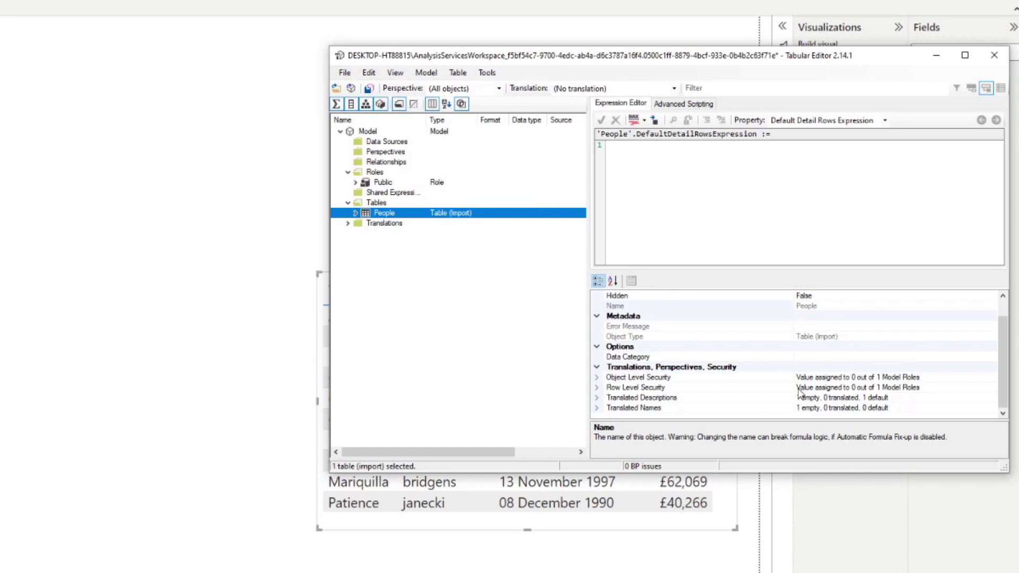
pyautogui.click(356, 214)
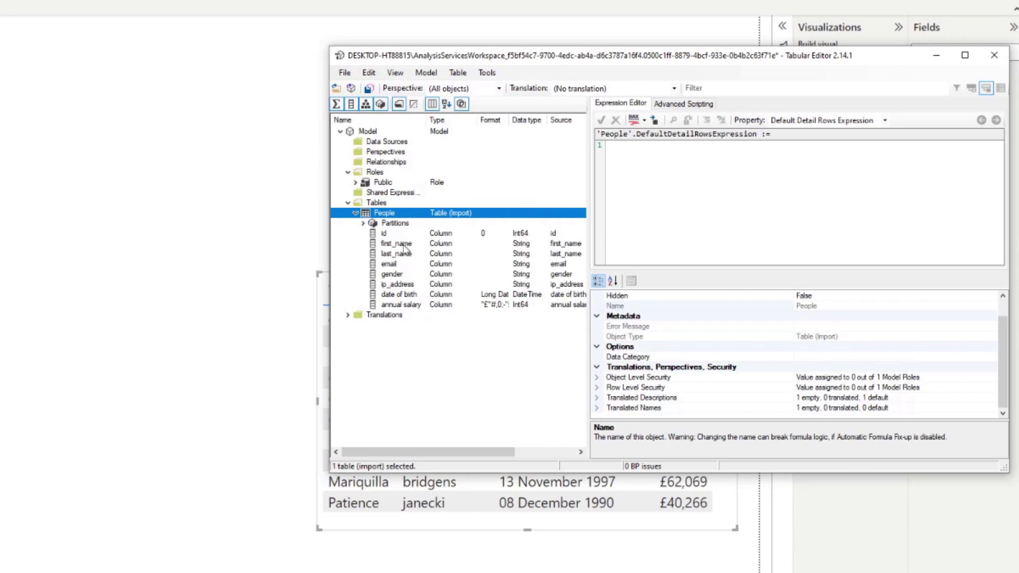
pyautogui.click(407, 308)
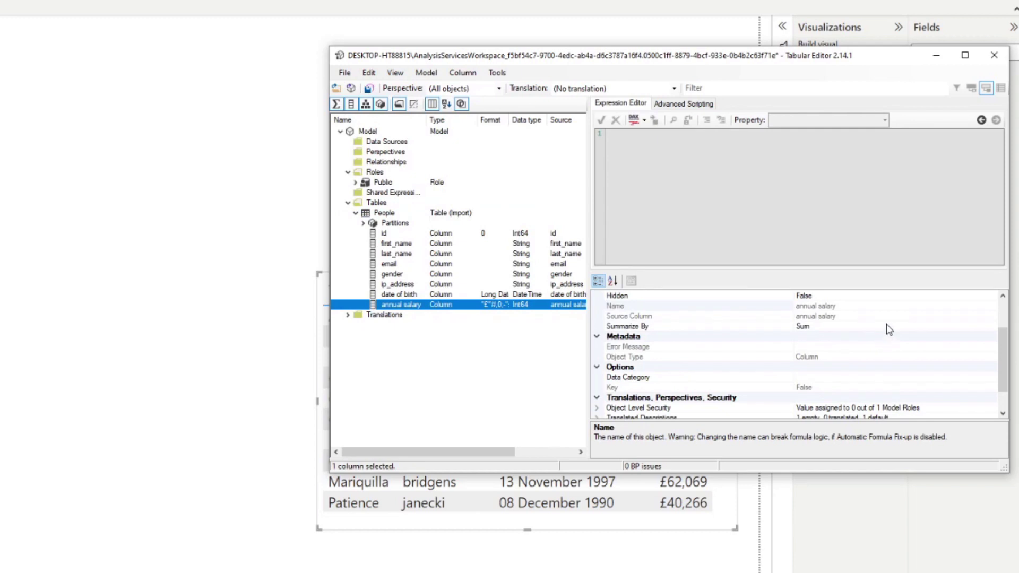
# Set the annual salary column's object level security for the Public role to None.
pyautogui.scroll(2, 889, 327)
pyautogui.scroll(-2, 889, 328)
pyautogui.scroll(2, 889, 328)
pyautogui.scroll(-3, 889, 328)
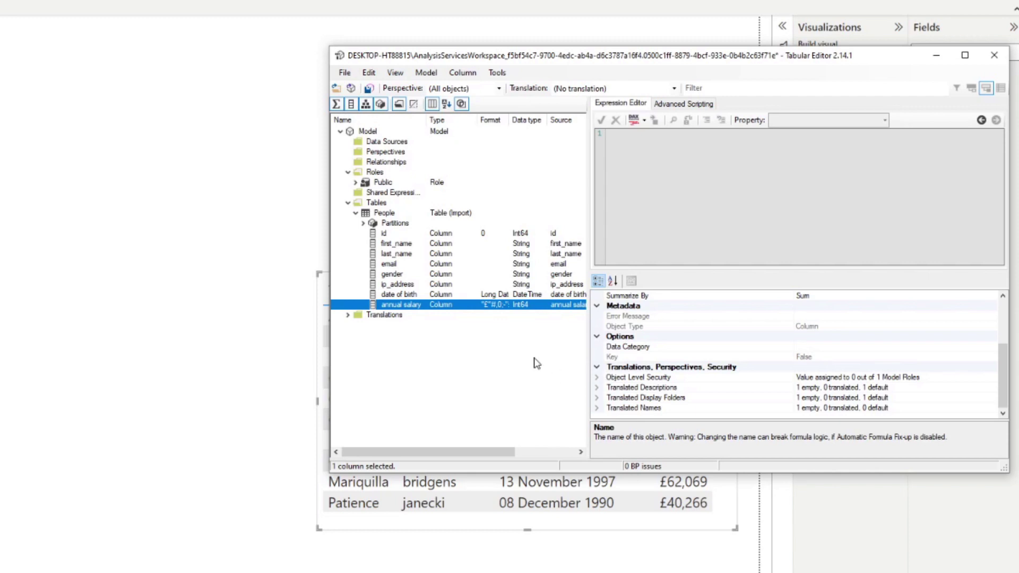
pyautogui.click(597, 378)
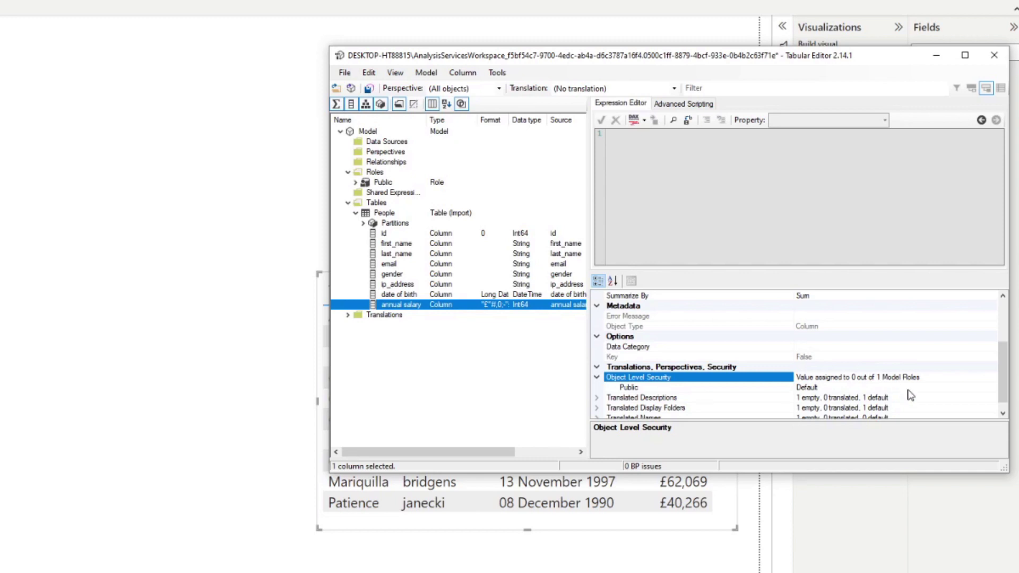
pyautogui.click(682, 390)
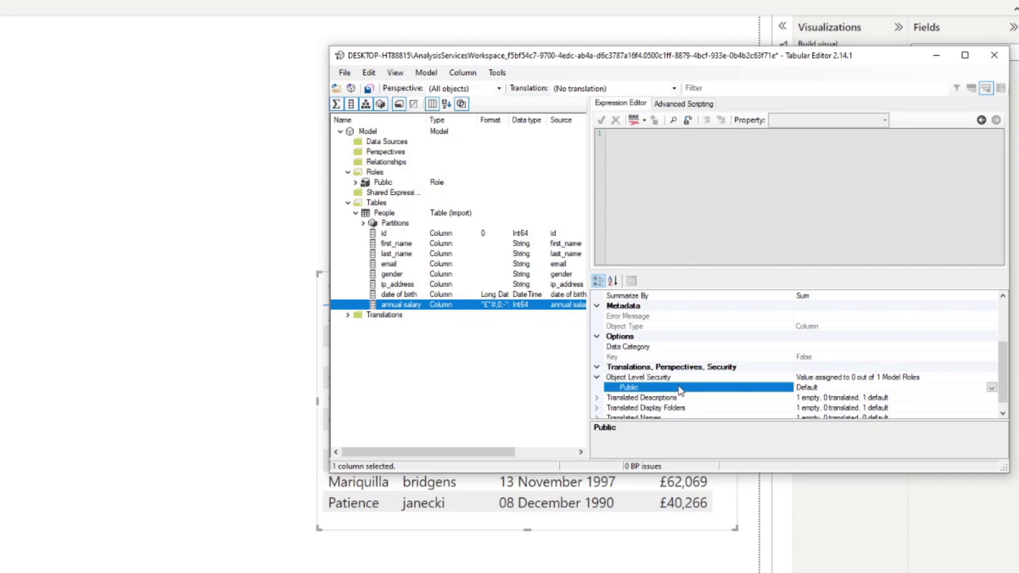
pyautogui.click(990, 388)
pyautogui.click(972, 409)
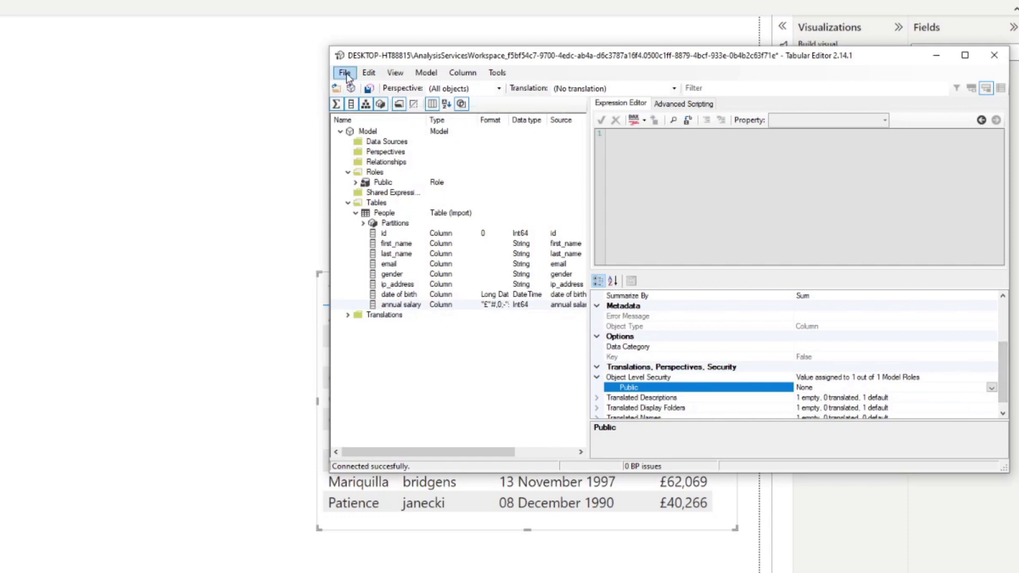
# Save the security changes back to the model and close Tabular Editor.
pyautogui.click(344, 72)
pyautogui.click(355, 117)
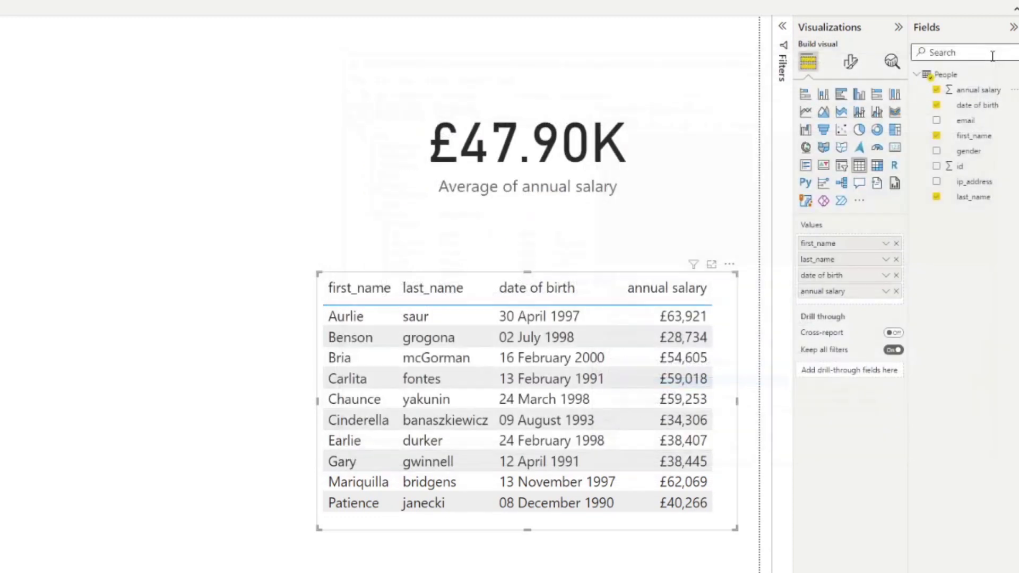
pyautogui.click(994, 56)
# Switch to Power BI Desktop and view the report as the Public role to test the column restriction.
pyautogui.click(414, 317)
pyautogui.moveTo(522, 249); pyautogui.dragTo(659, 222)
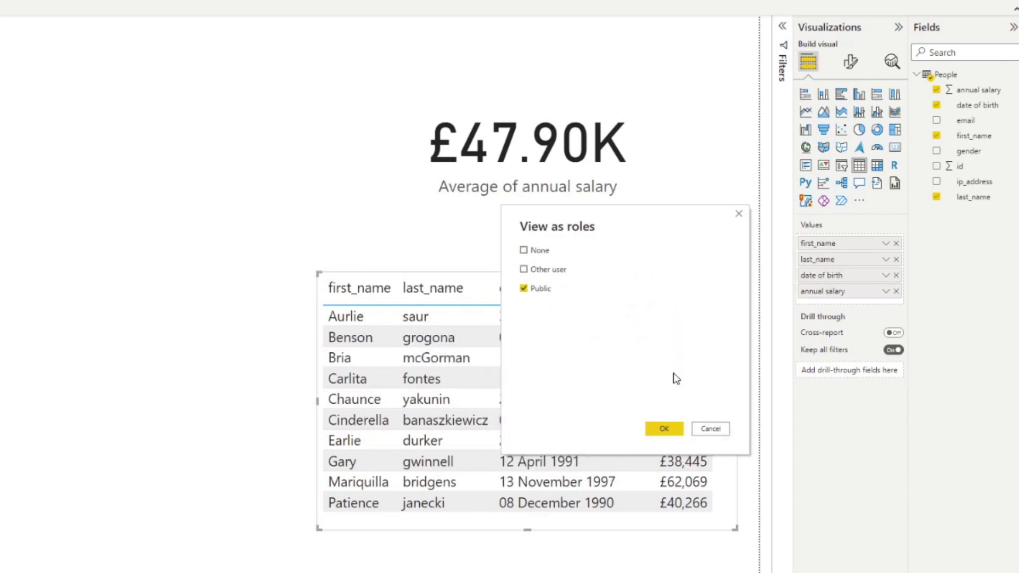
pyautogui.click(665, 430)
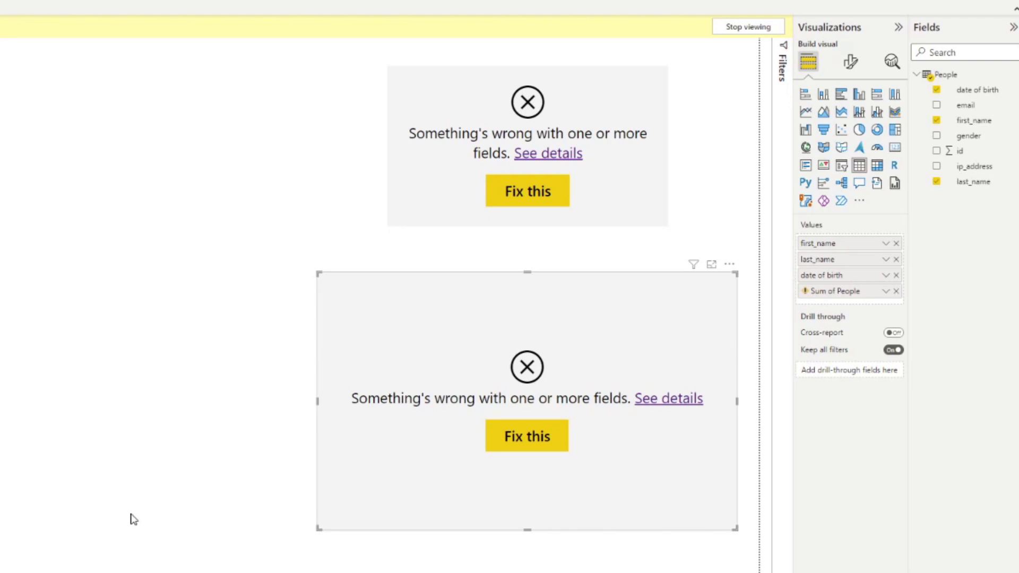
# Apply the offered fix to the broken card and table visuals to remove the restricted salary field.
pyautogui.click(535, 195)
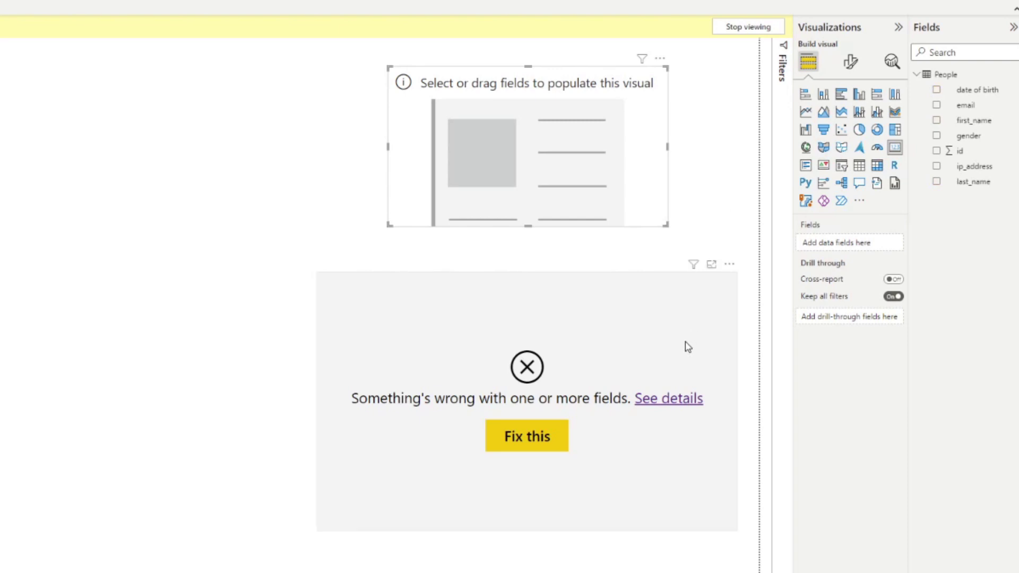
pyautogui.click(553, 437)
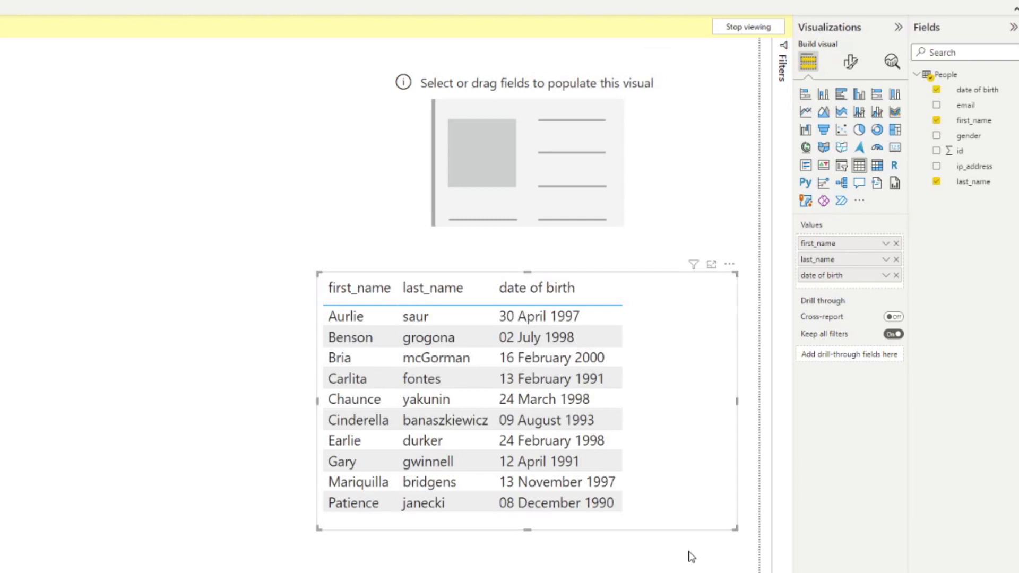
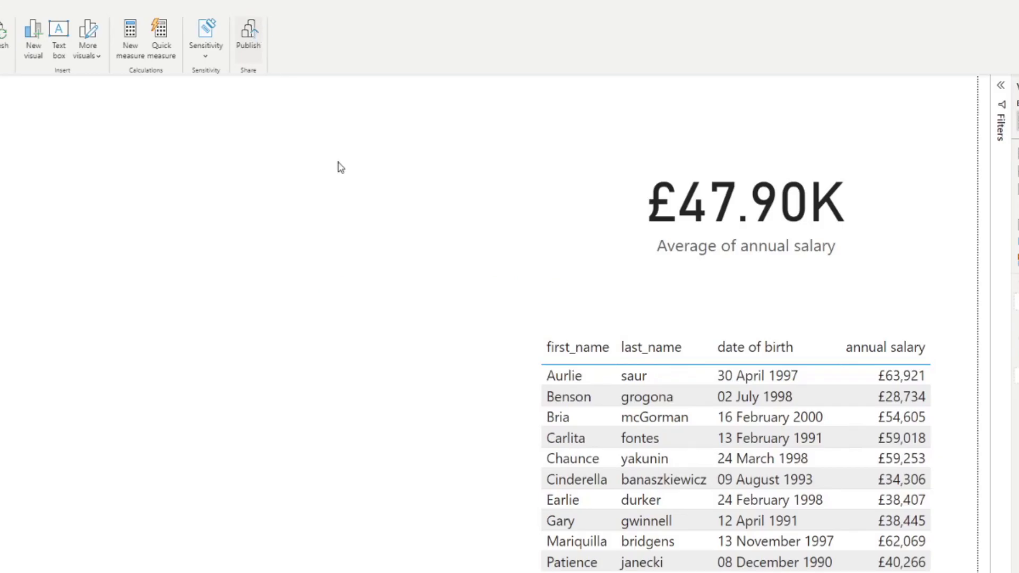
# Publish the report to the Demos workspace and open OLS.pbix in the Power BI service.
pyautogui.click(551, 386)
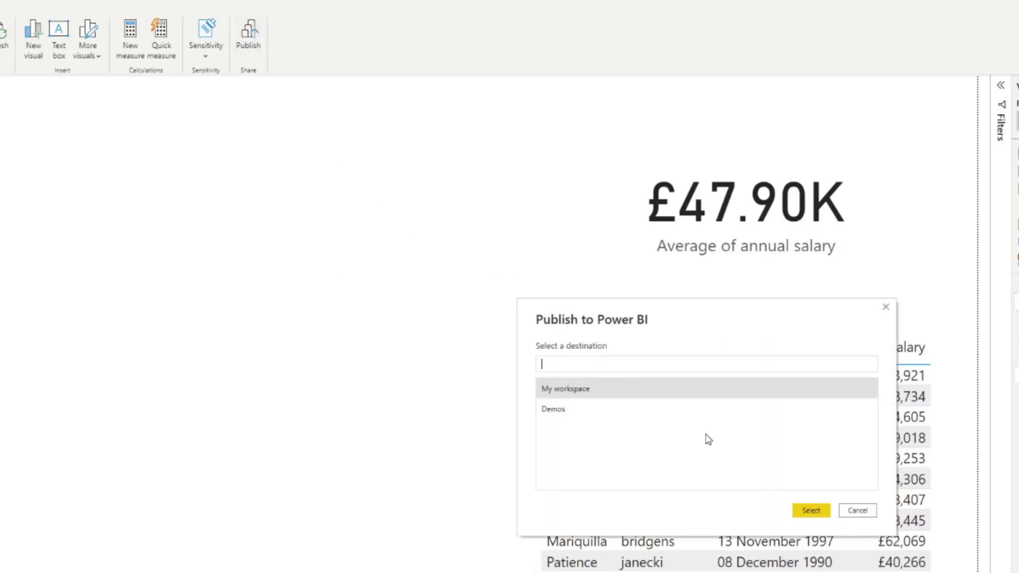
pyautogui.click(702, 415)
pyautogui.click(811, 510)
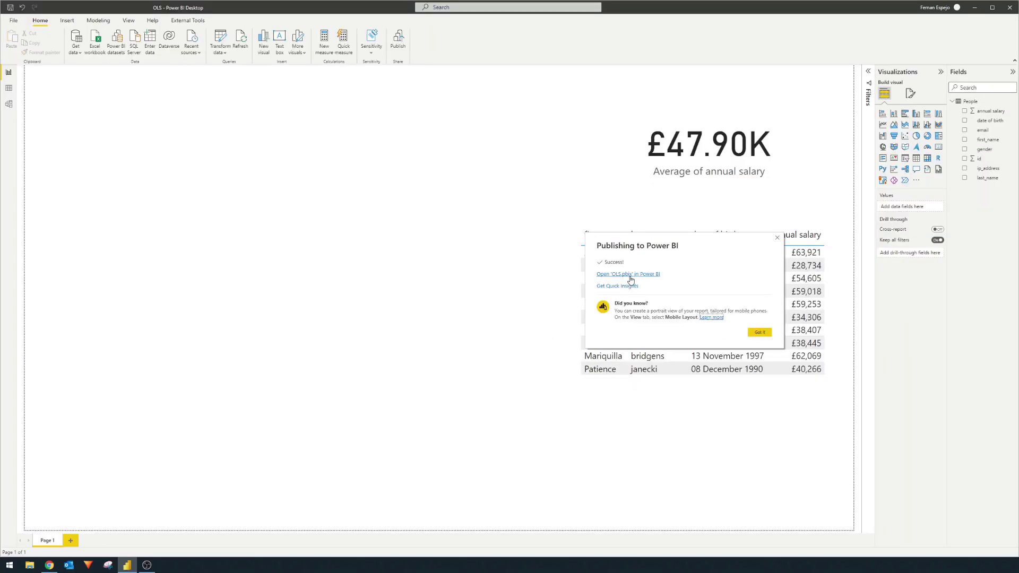
pyautogui.click(631, 278)
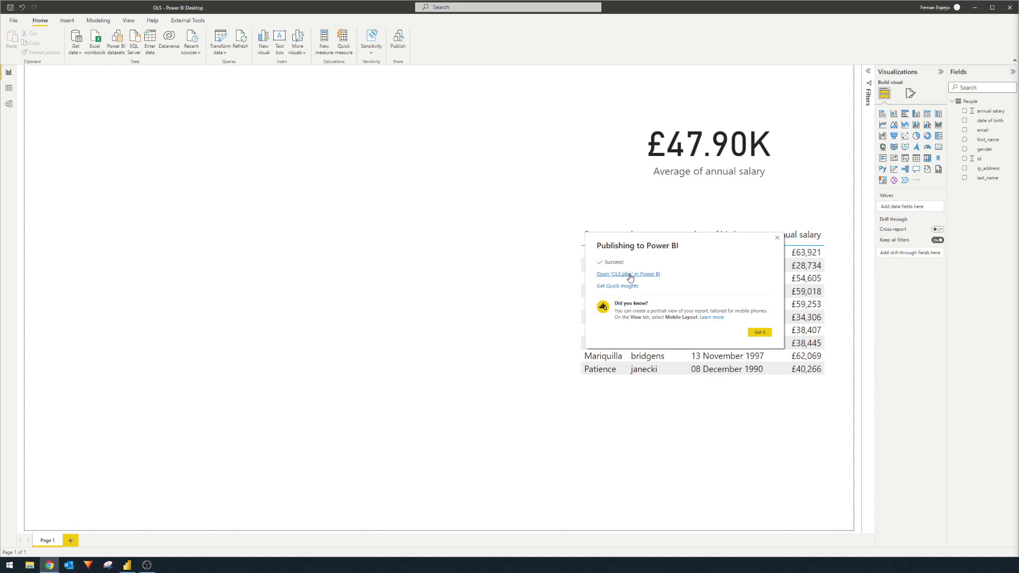
pyautogui.moveTo(518, 43); pyautogui.dragTo(481, 2)
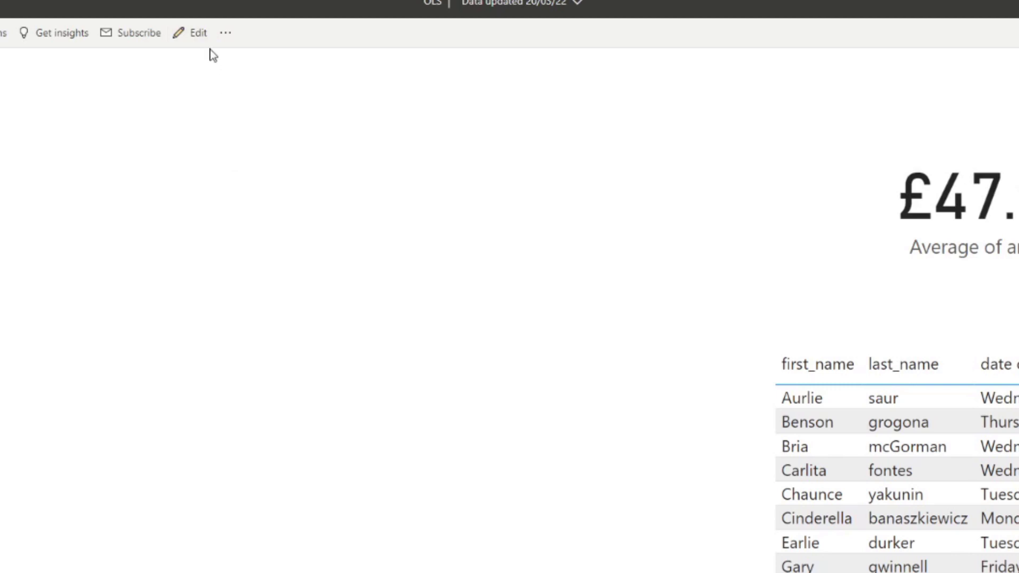
# Open the row-level security settings of the OLS dataset through the report's related content.
pyautogui.click(226, 32)
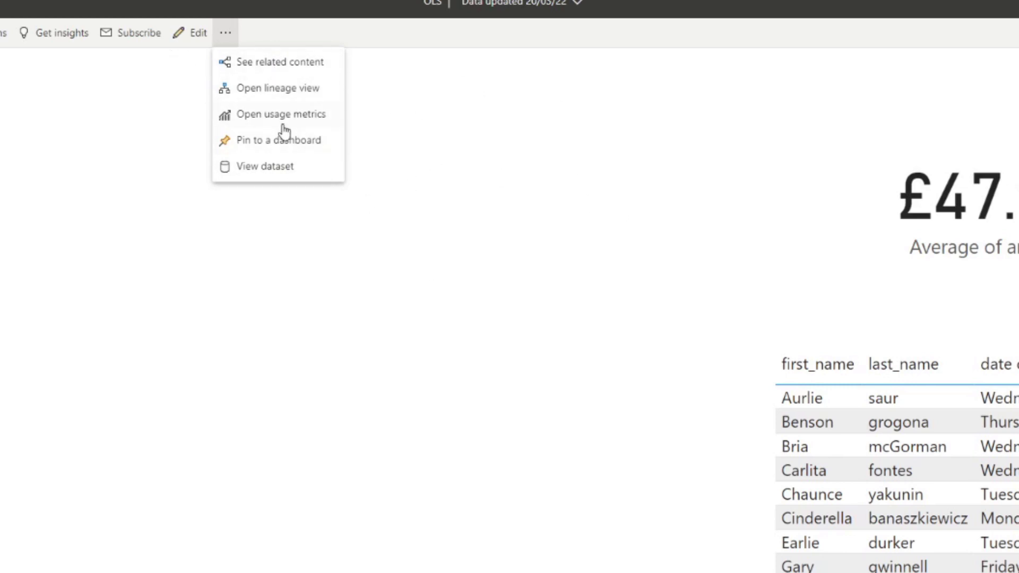
pyautogui.click(307, 65)
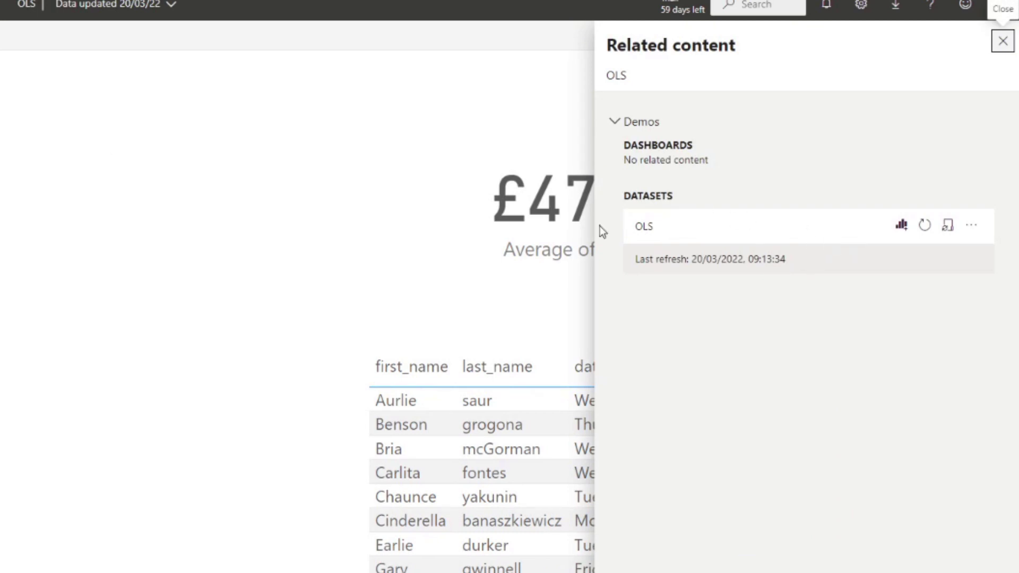
pyautogui.click(971, 227)
pyautogui.click(906, 407)
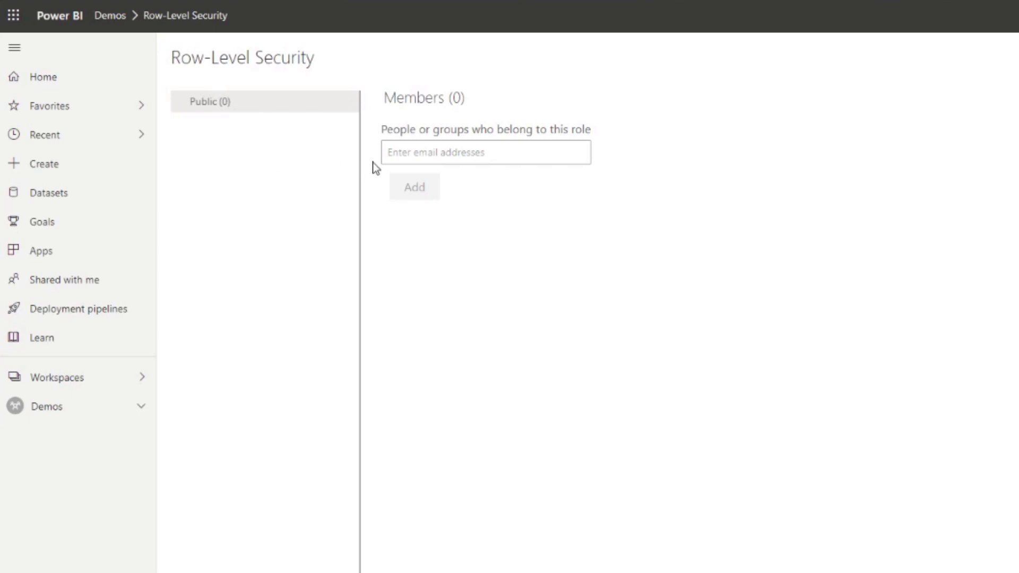
# Add a user by name as a member of the Public role and save the role membership.
pyautogui.click(405, 152)
pyautogui.write('john')
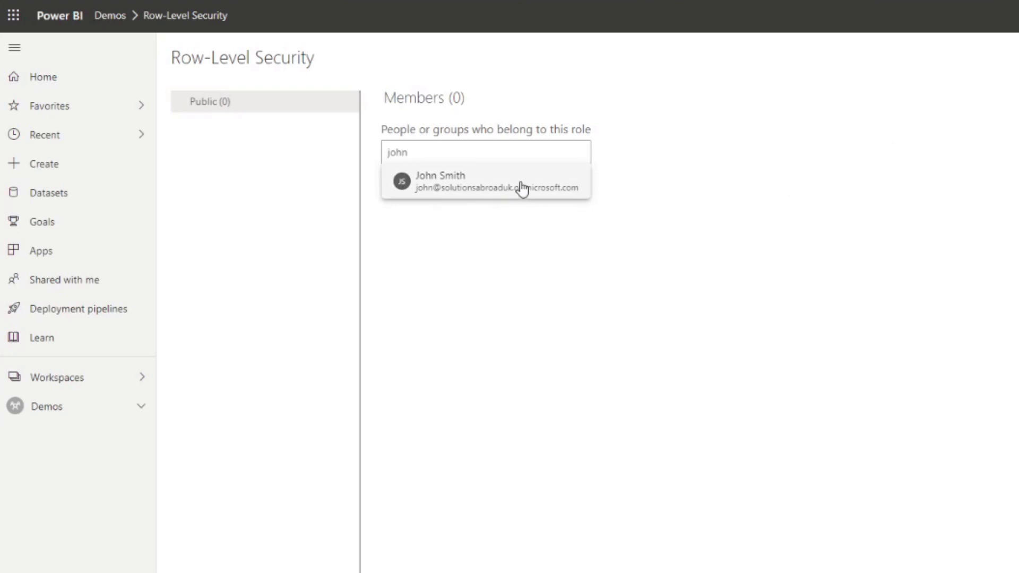
pyautogui.click(522, 188)
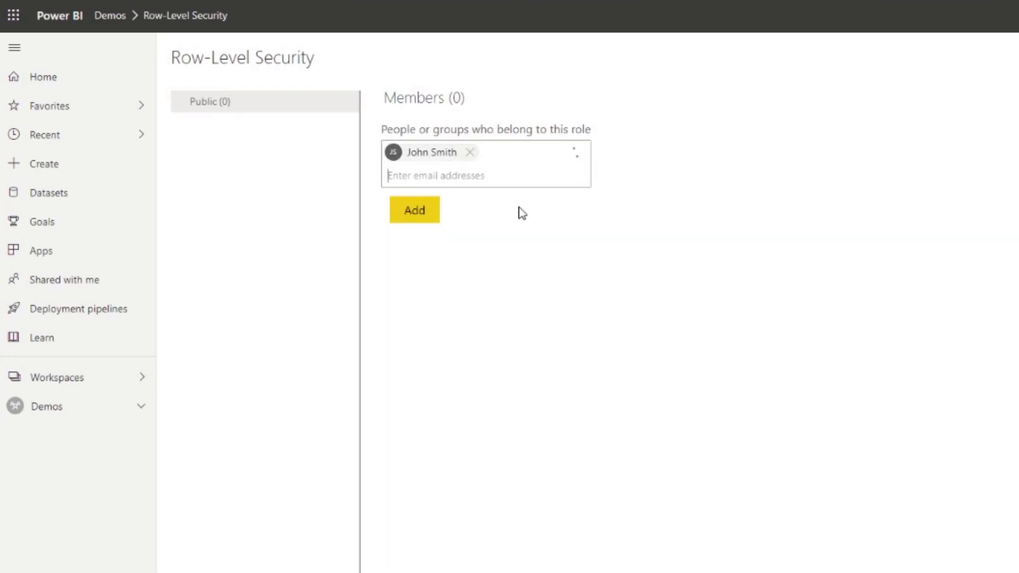
pyautogui.click(419, 218)
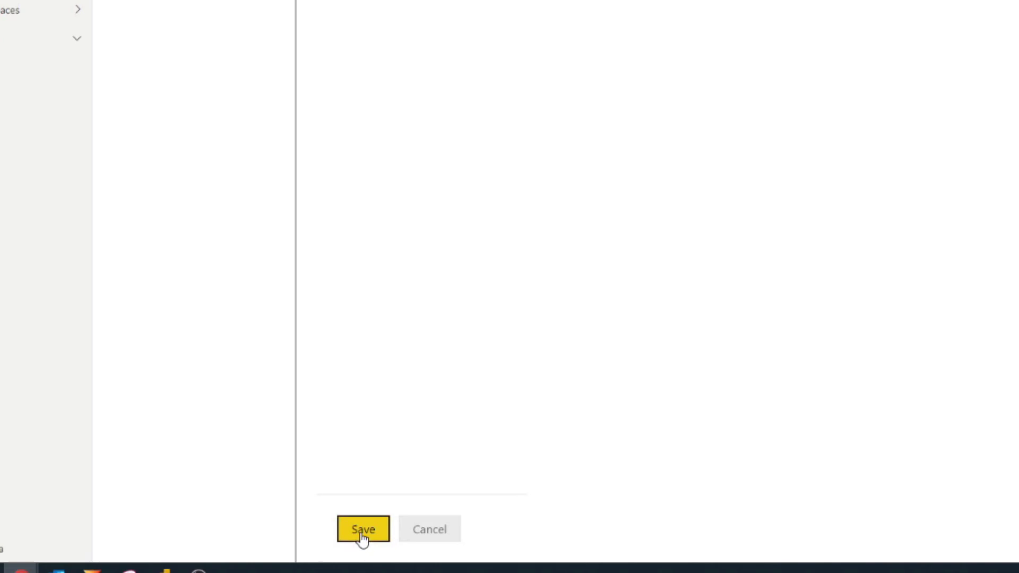
pyautogui.click(362, 531)
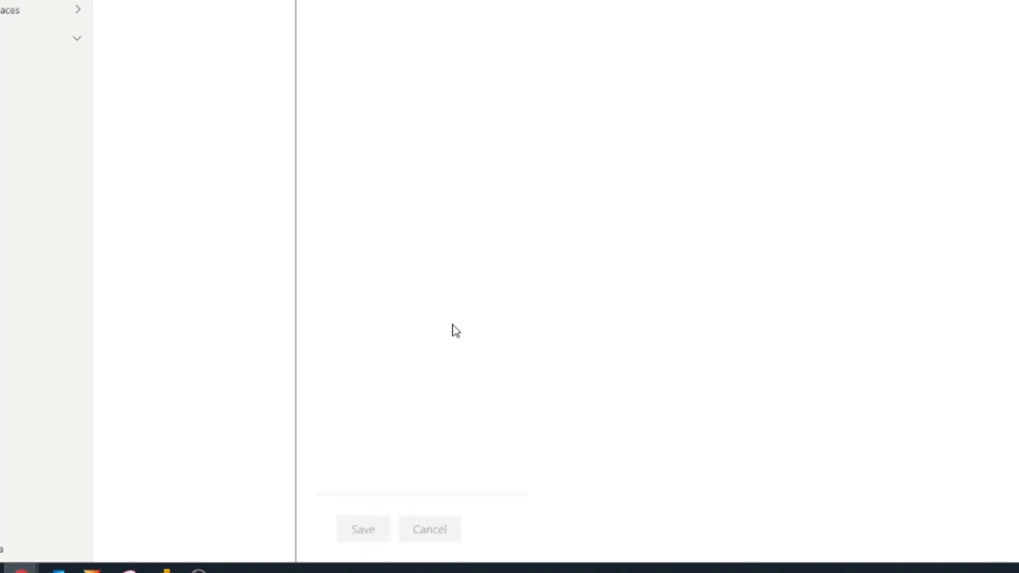